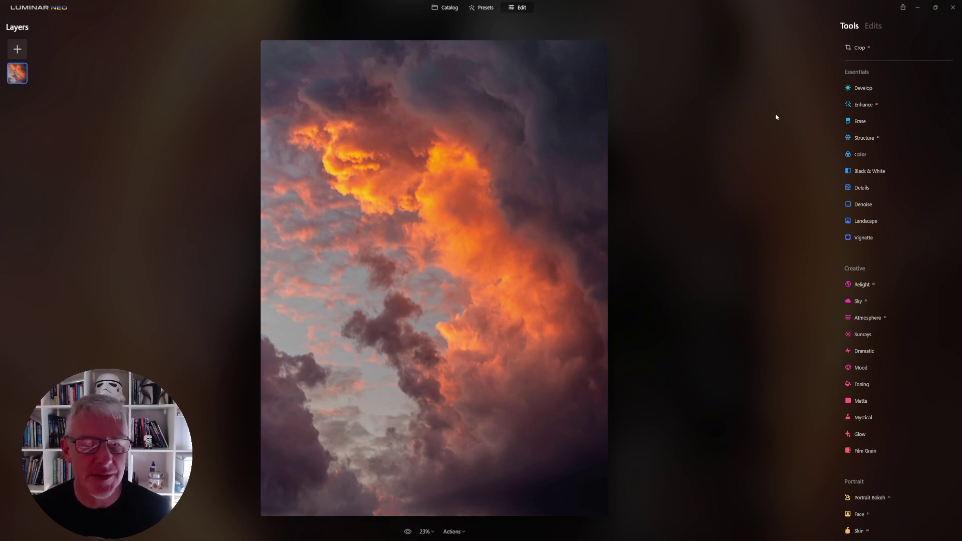
- Add the dark rocky mountain image as a layer above the sky photo and set its opacity to 100
click(17, 49)
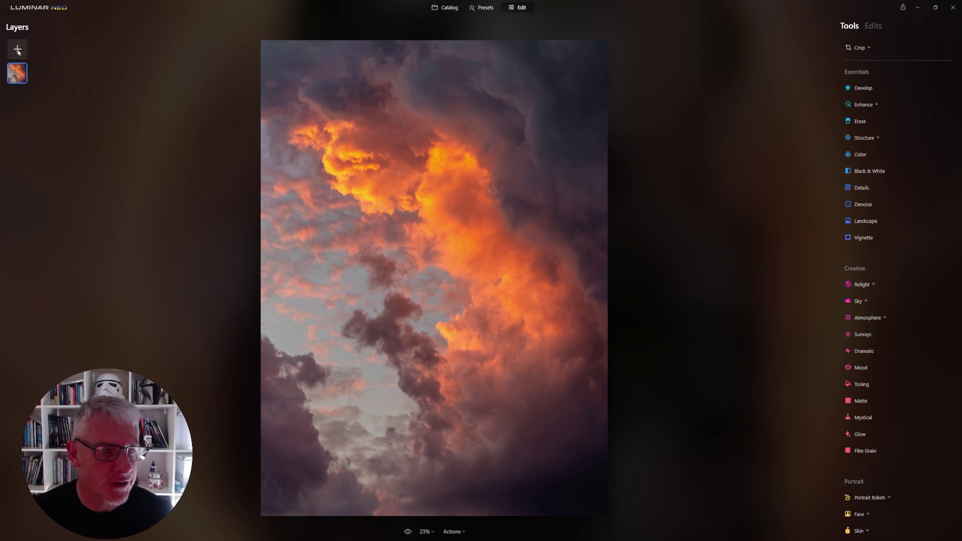
click(65, 53)
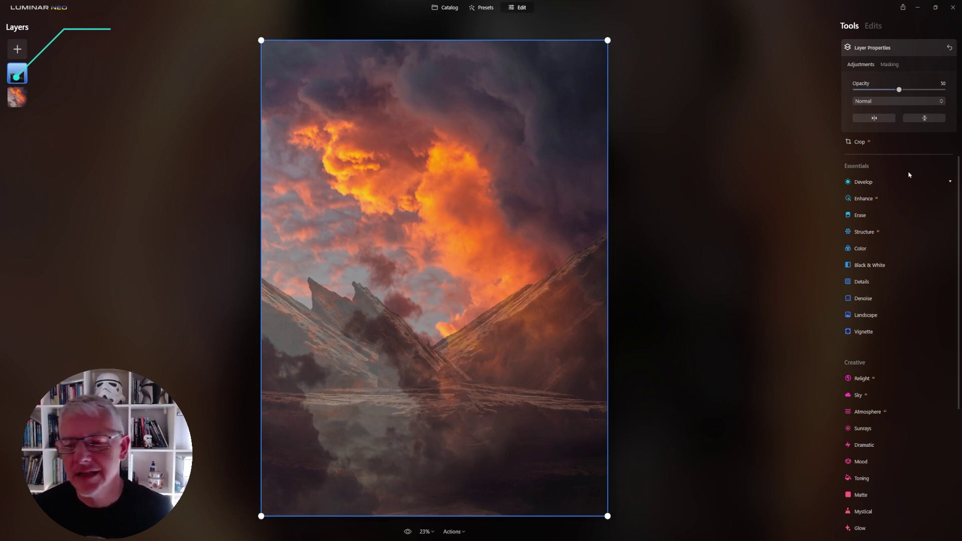
drag(900, 90, 947, 92)
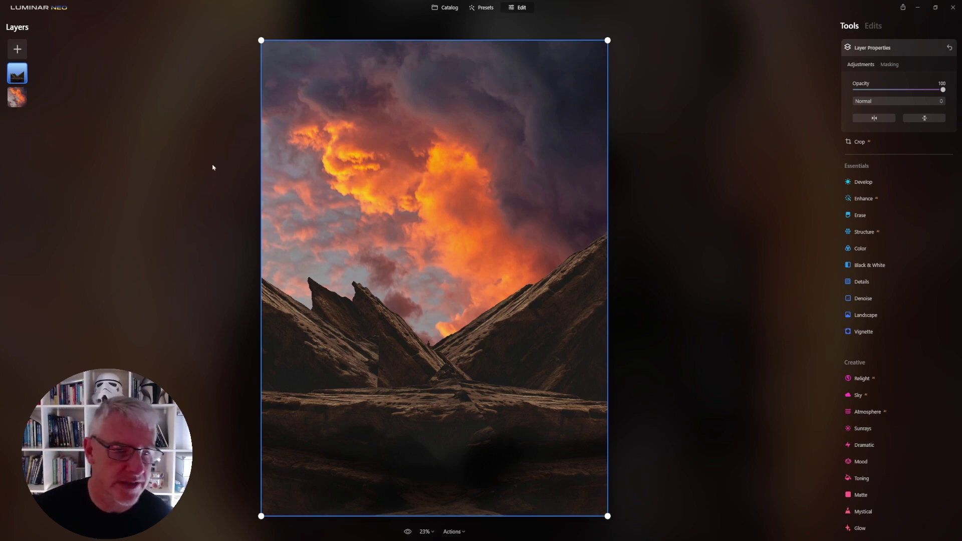
- Add the red-haired warrior image from My Images as a new layer and set its opacity to 100
click(17, 50)
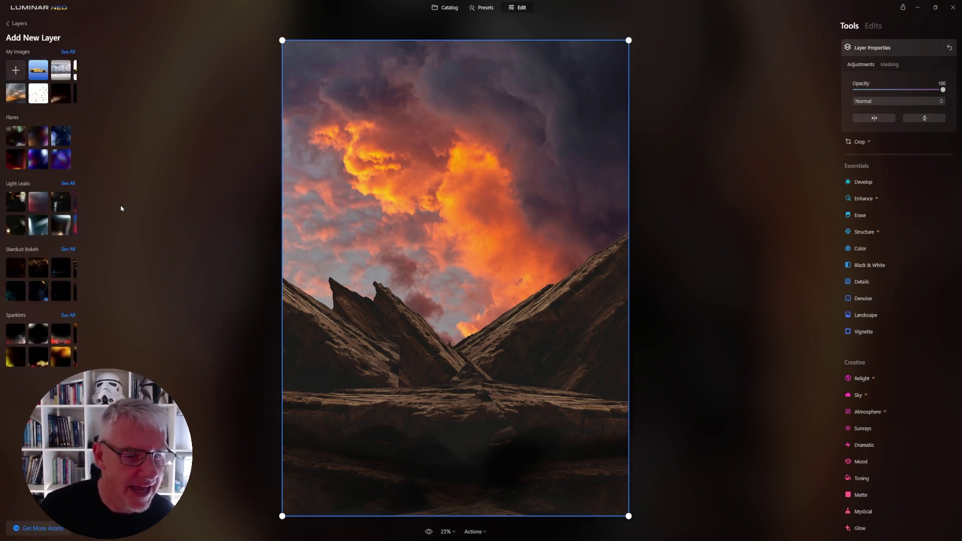
click(71, 81)
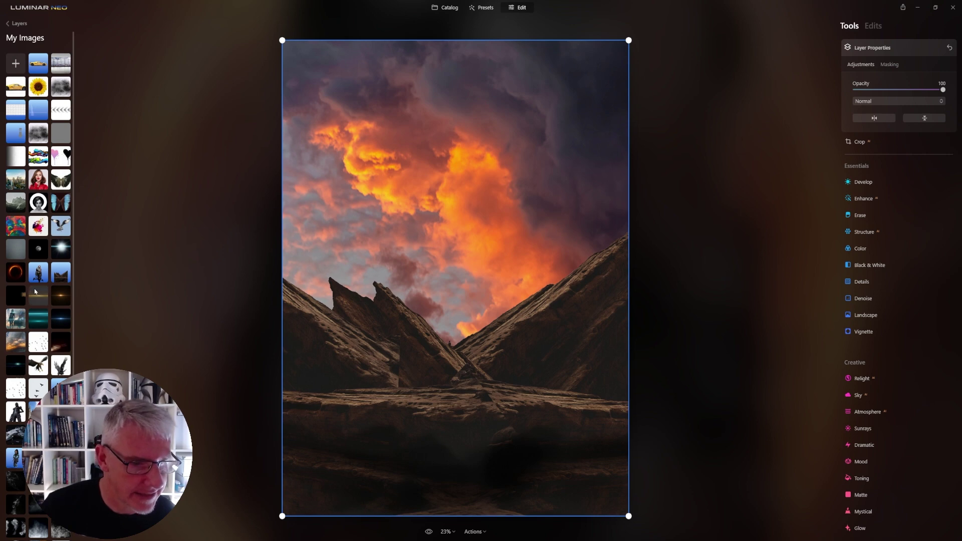
scroll(31, 339, down, 3)
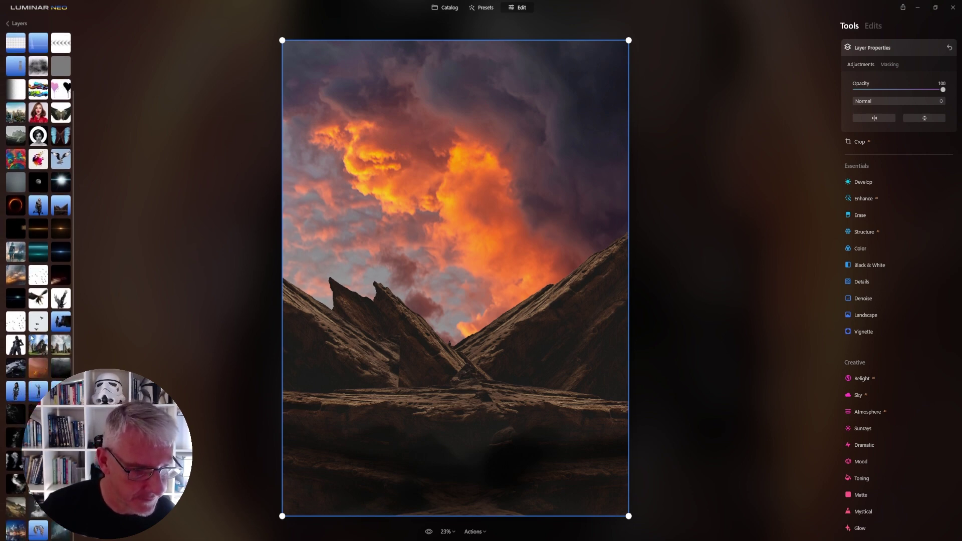
scroll(70, 240, up, 3)
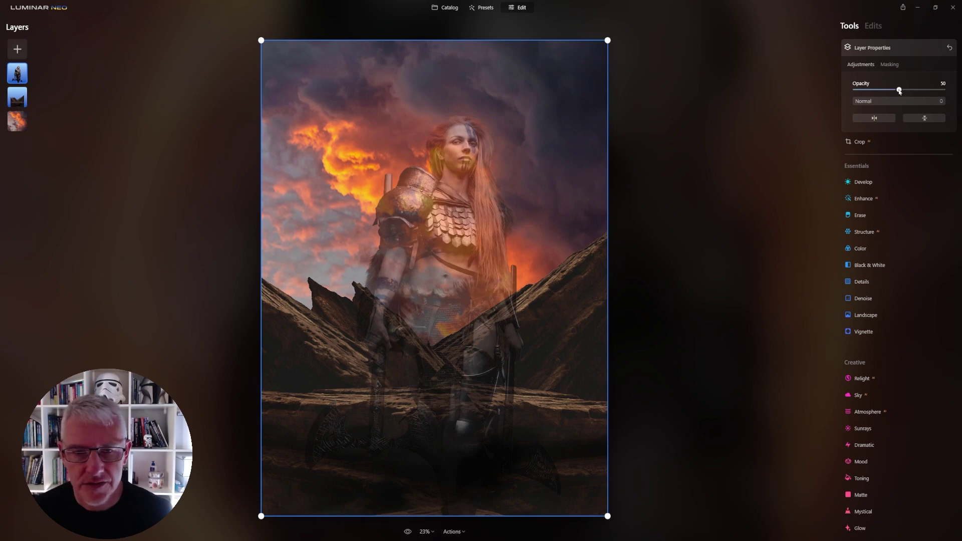
drag(899, 90, 944, 91)
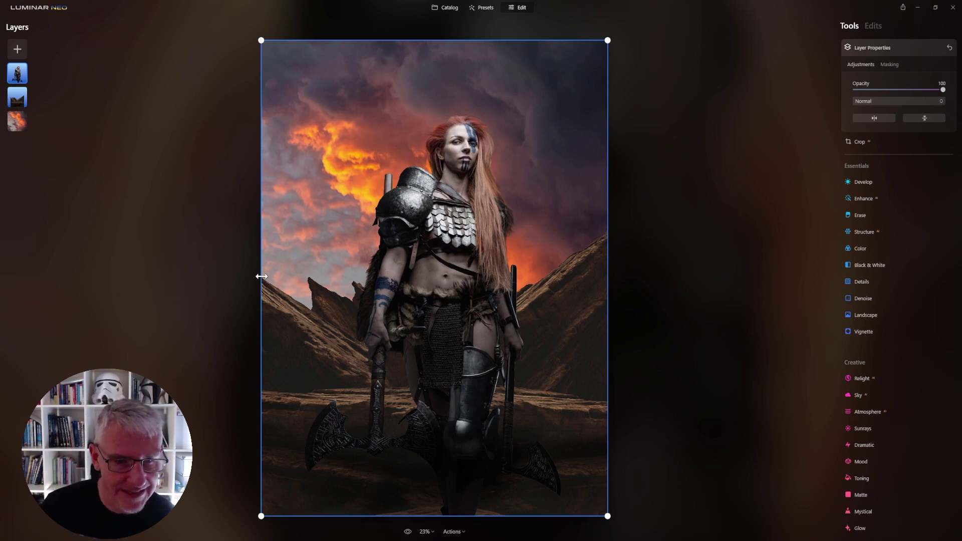
- Narrow the warrior layer from its left edge, then shift it slightly left and enlarge it from its top-left corner
drag(262, 276, 286, 276)
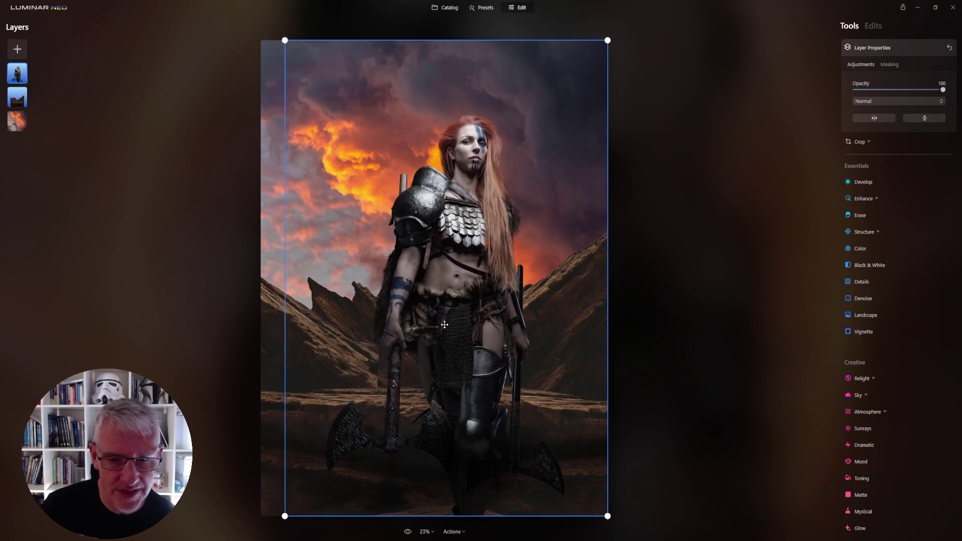
drag(485, 332, 468, 334)
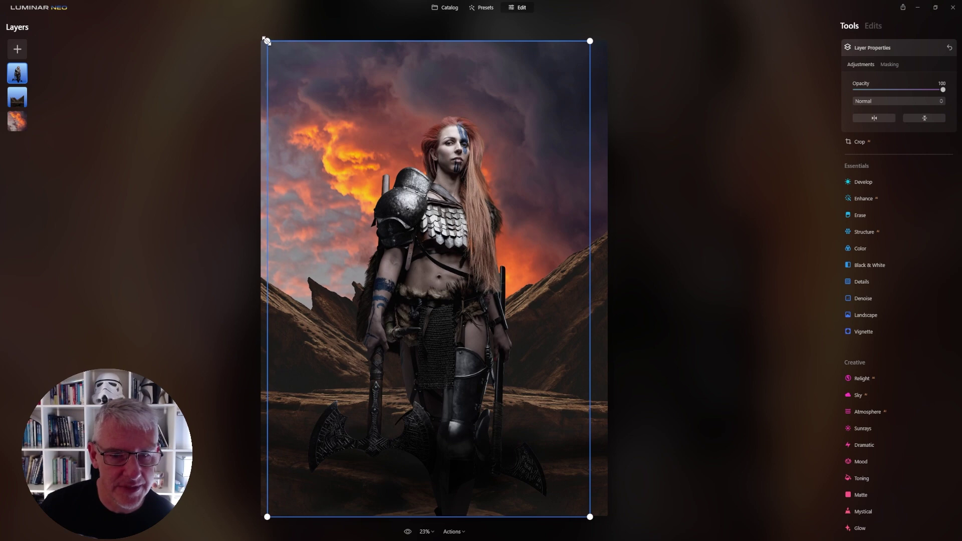
drag(267, 41, 252, 19)
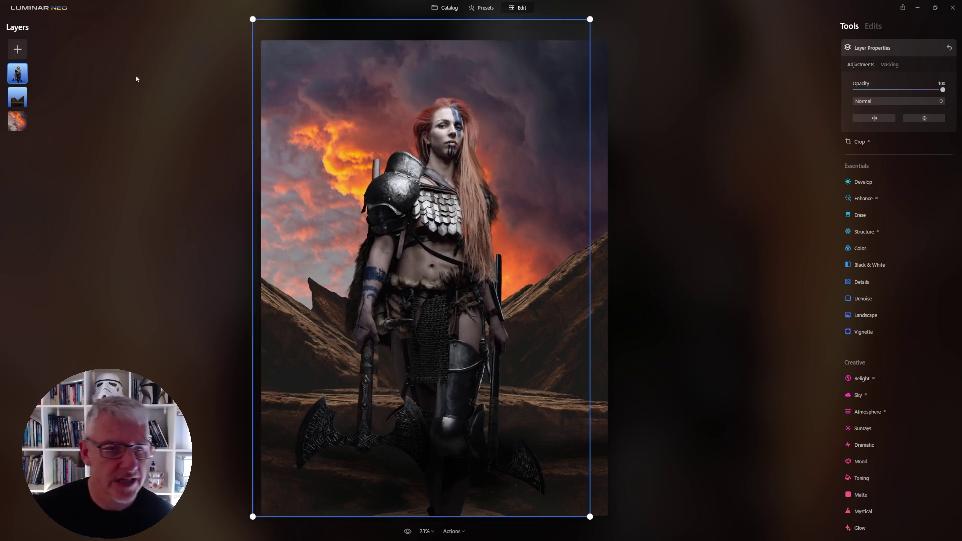
- Add the fiery ring image as a new layer and reduce its height from the lower edge to make the ring rounder
click(17, 49)
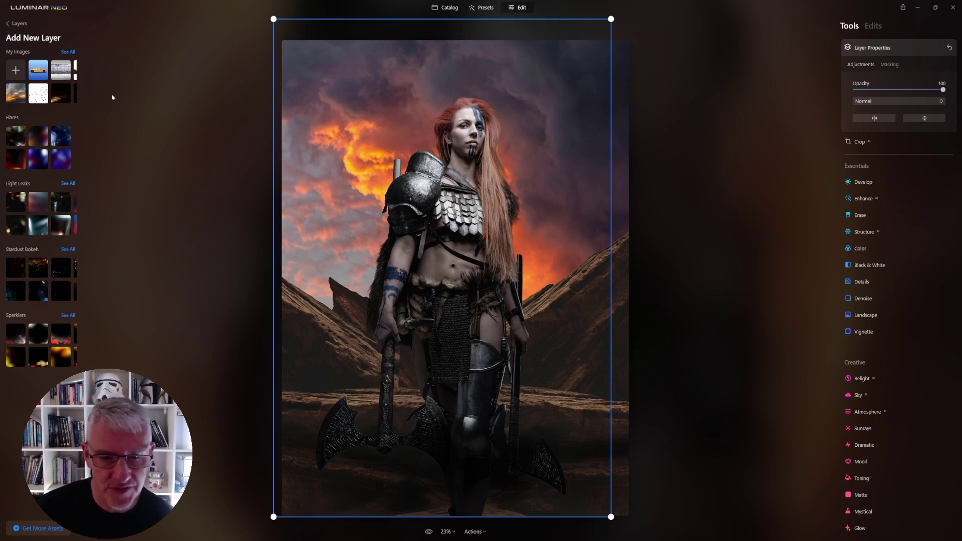
click(68, 52)
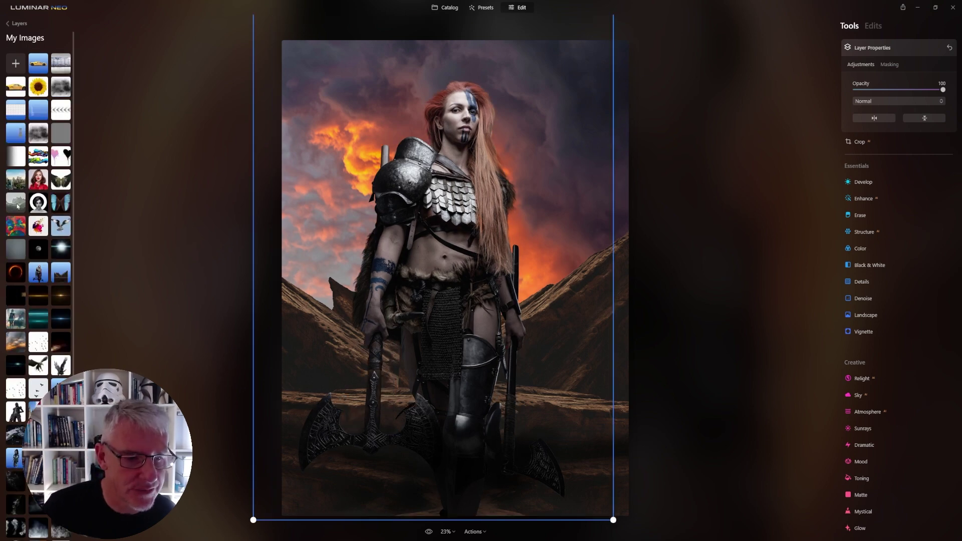
click(18, 277)
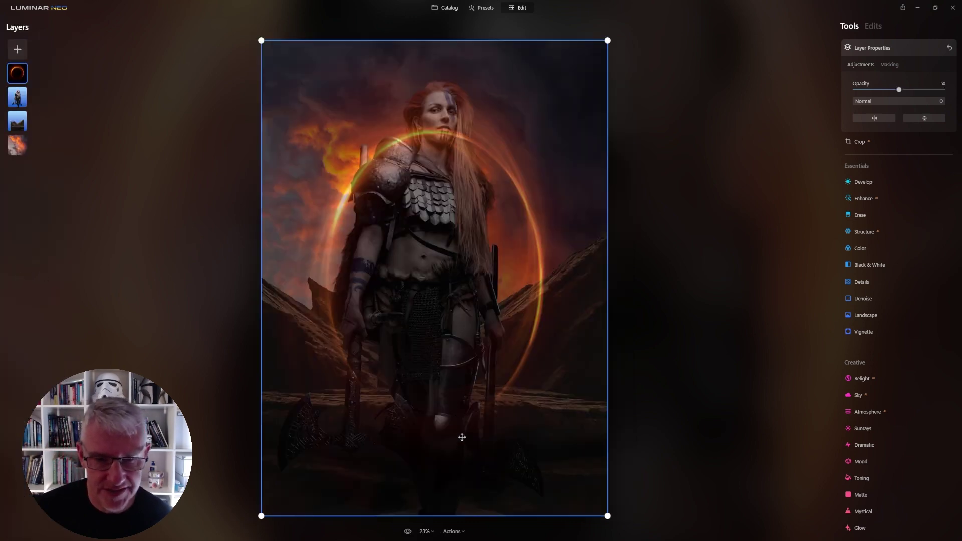
drag(432, 515, 418, 400)
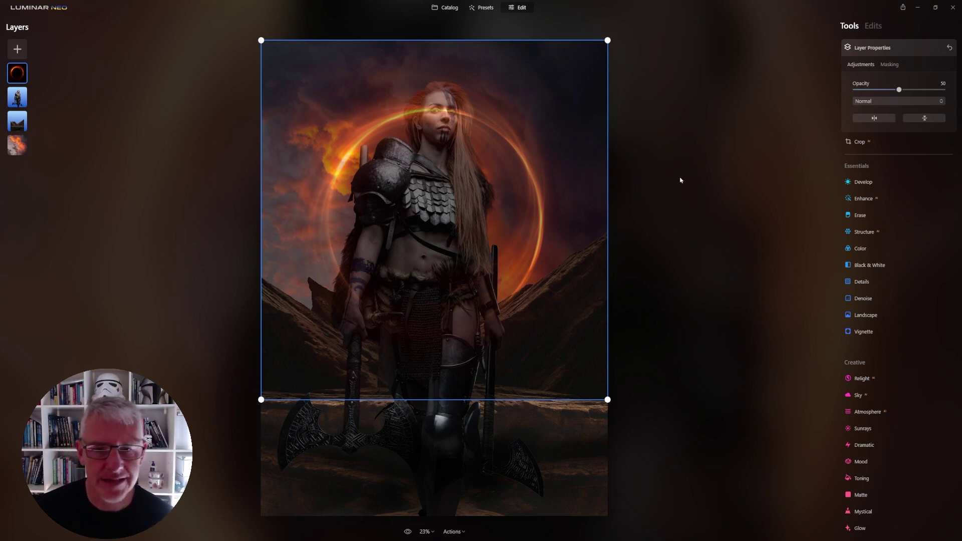
- Set the fiery ring layer's opacity to 100 and blend mode to Screen, and begin adding another layer
drag(900, 90, 944, 91)
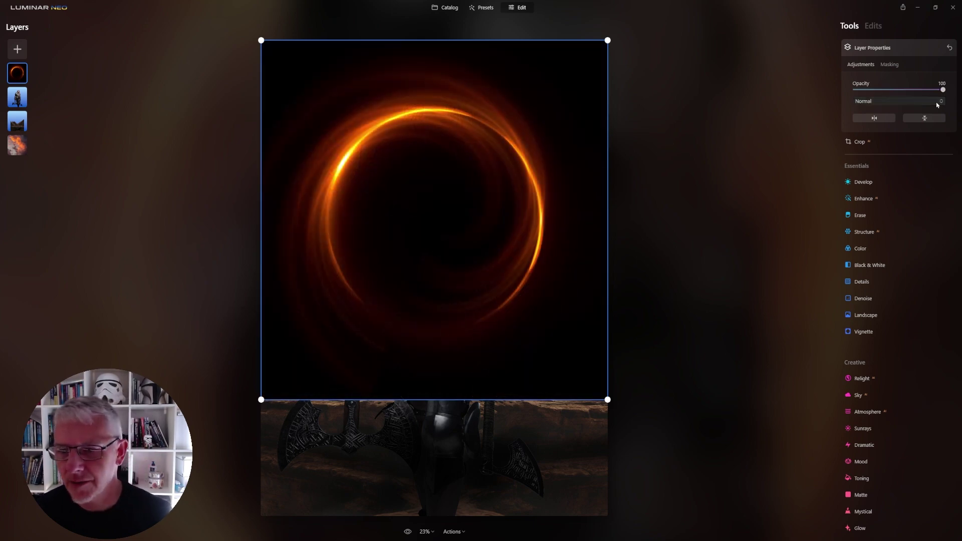
click(937, 101)
click(885, 182)
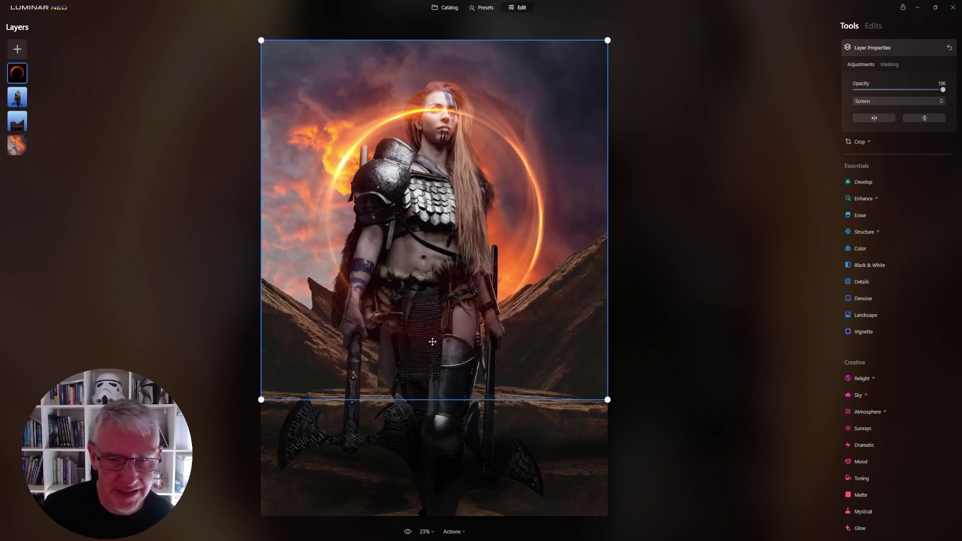
click(17, 49)
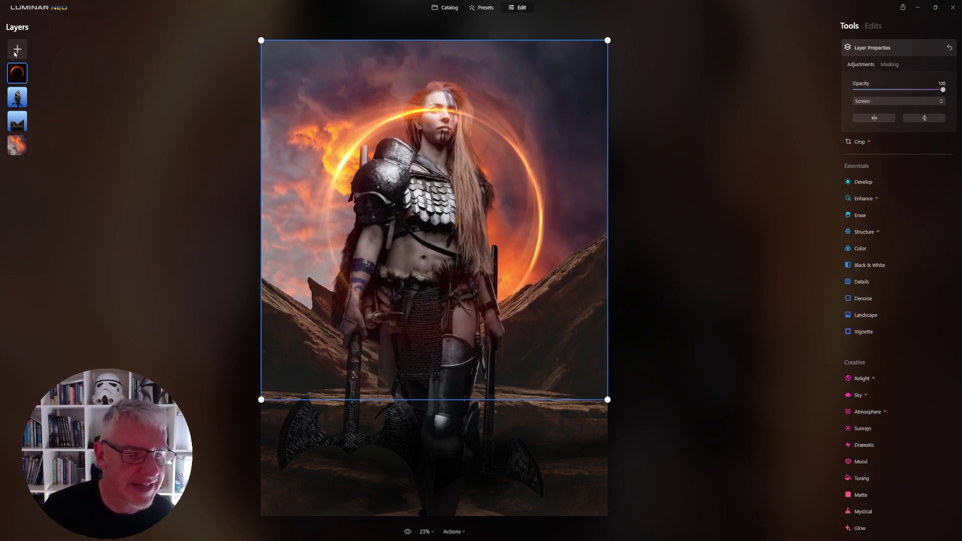
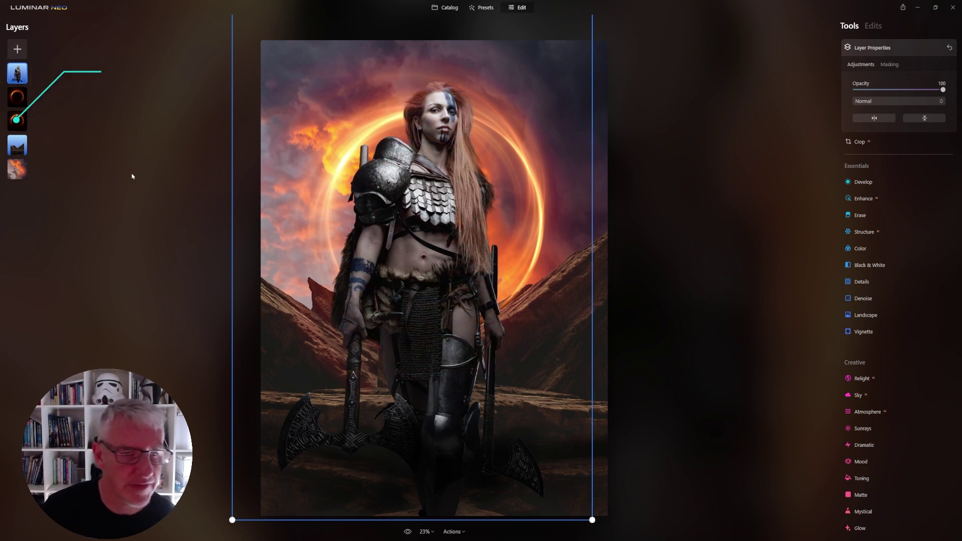
- Flip the lower ring layer vertically and move both ring layers down behind the warrior so they overlap
click(23, 126)
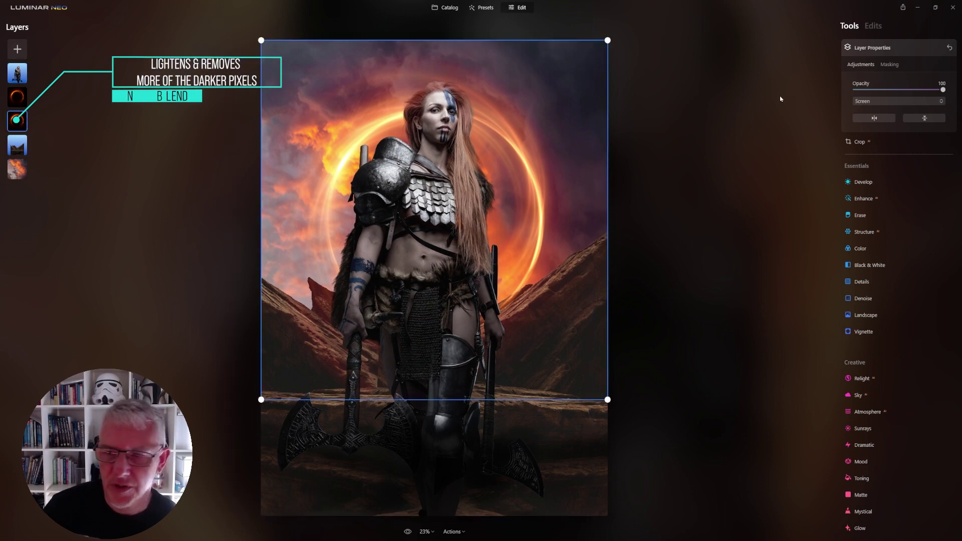
click(926, 118)
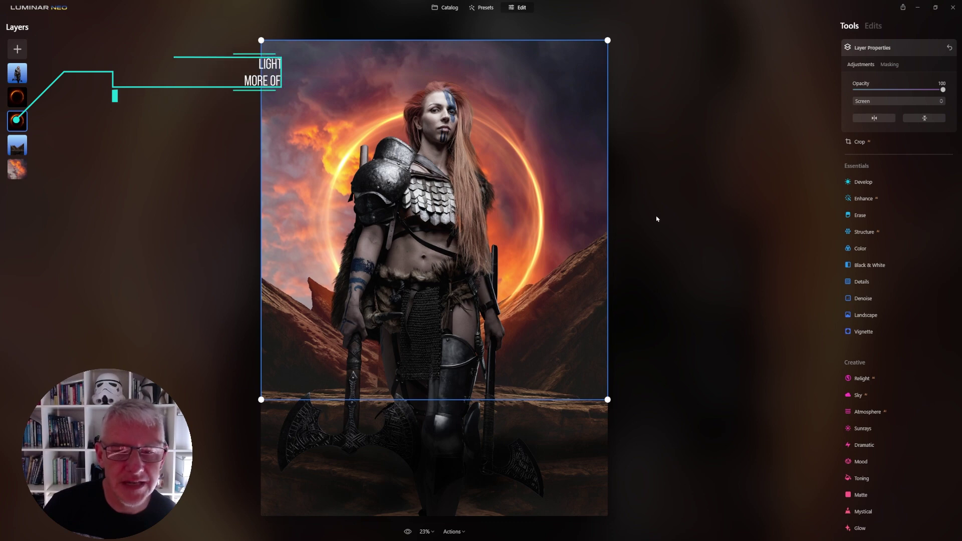
drag(499, 259, 497, 320)
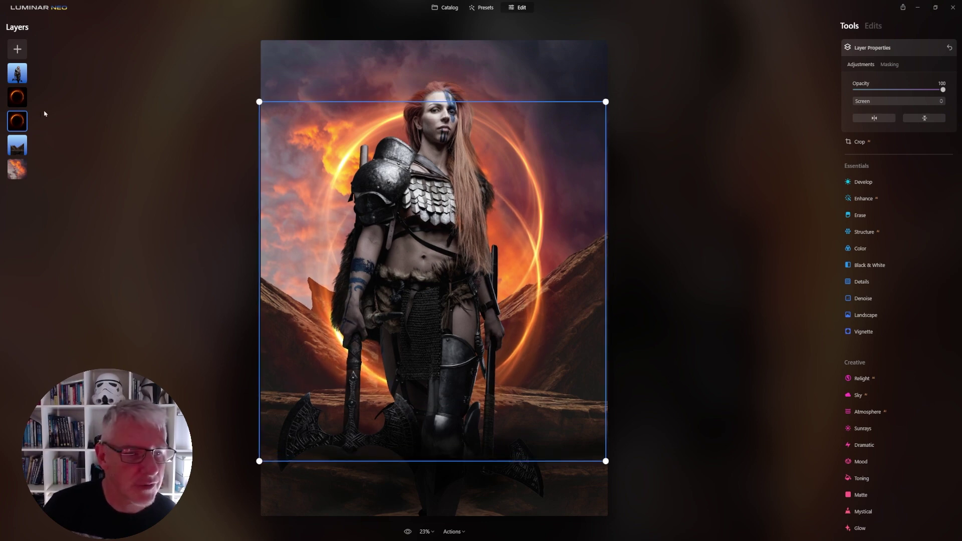
click(20, 95)
drag(497, 95, 498, 159)
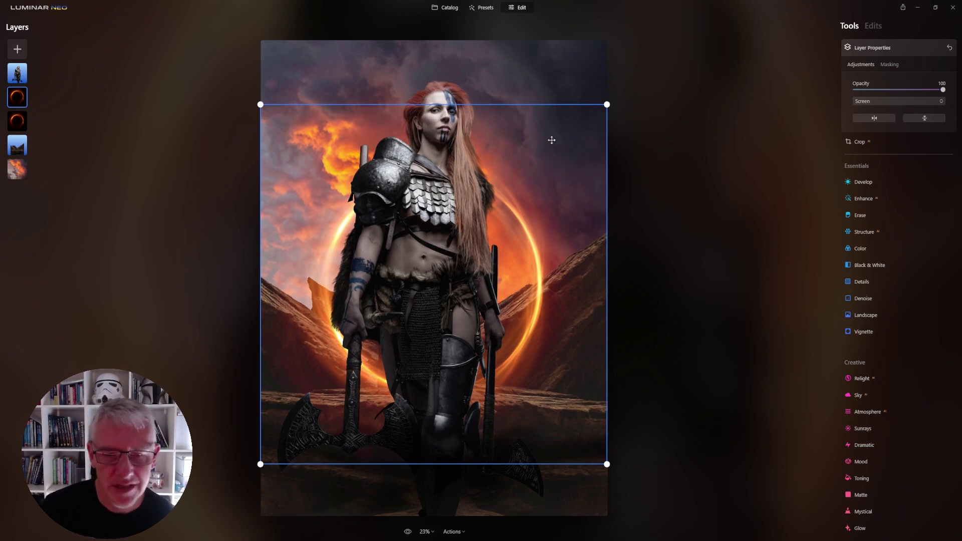
- Enlarge both ring layers proportionally from their top-right corners to matching sizes
drag(608, 104, 650, 77)
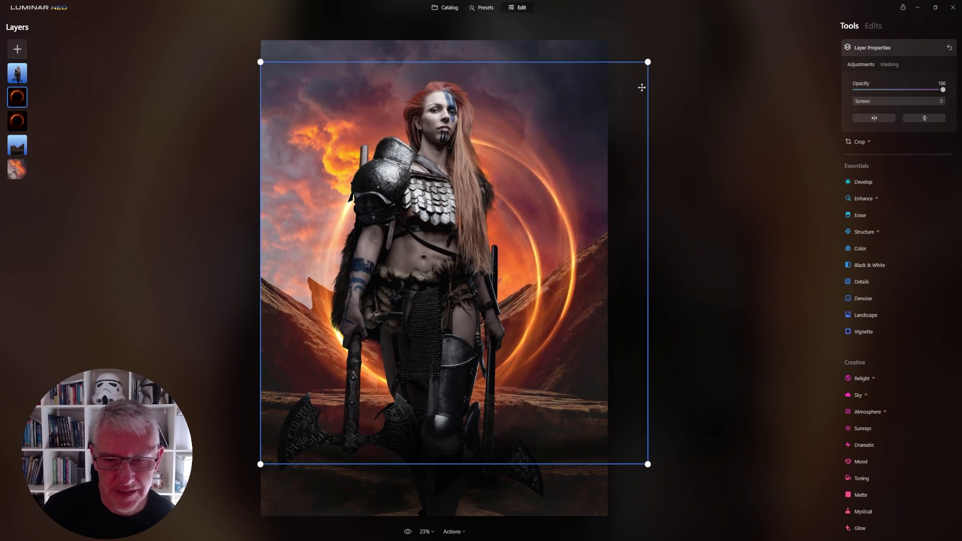
click(21, 122)
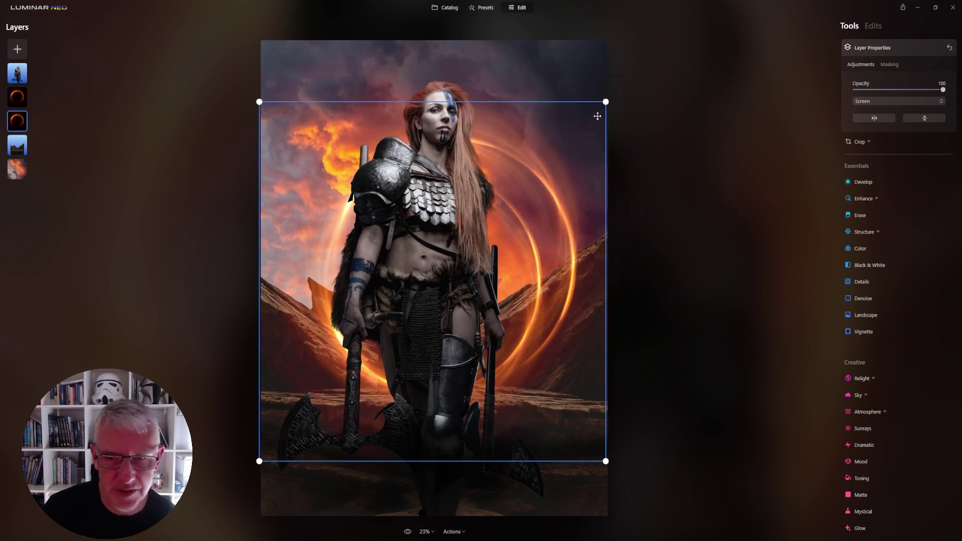
drag(607, 101, 647, 60)
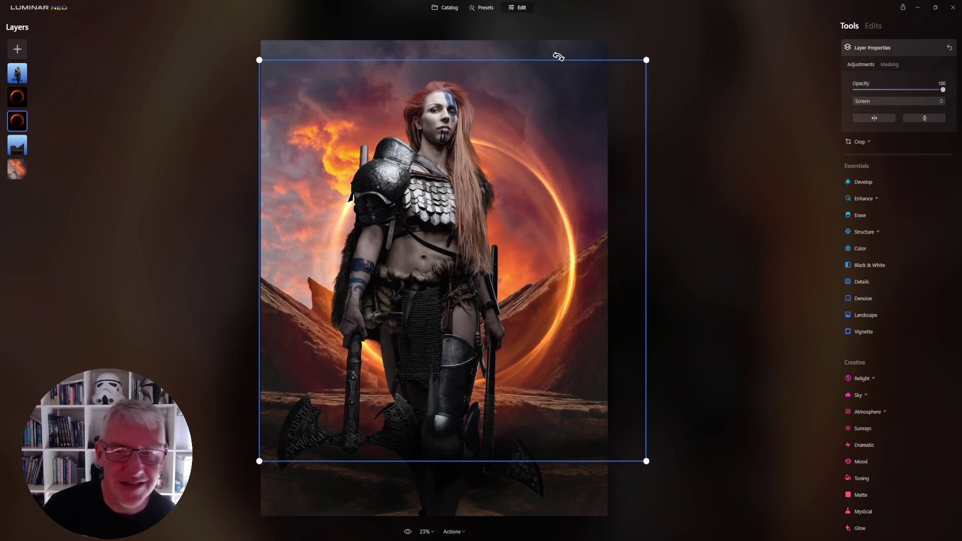
- Shift both ring layers left to centre them behind the warrior, and nudge the warrior layer slightly right
drag(552, 269, 533, 270)
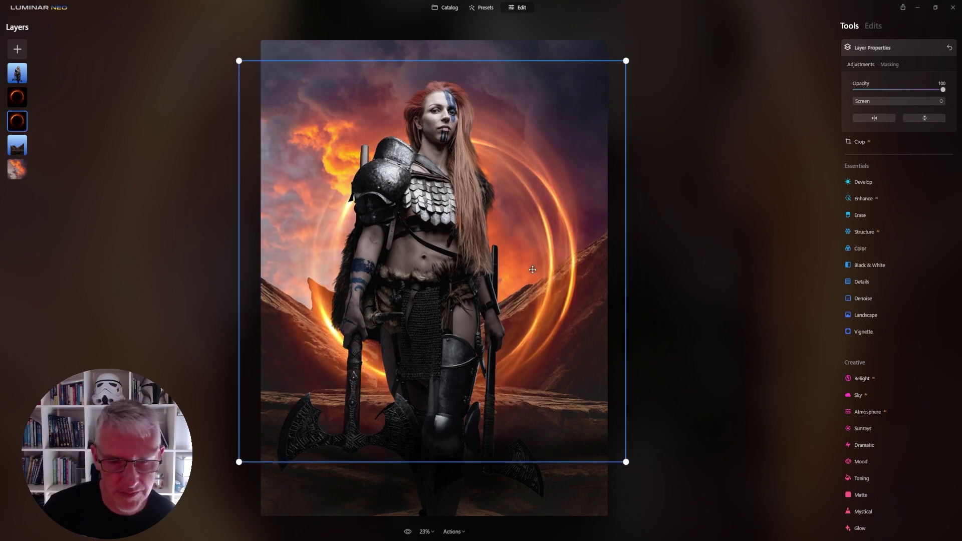
click(17, 96)
drag(545, 231, 526, 229)
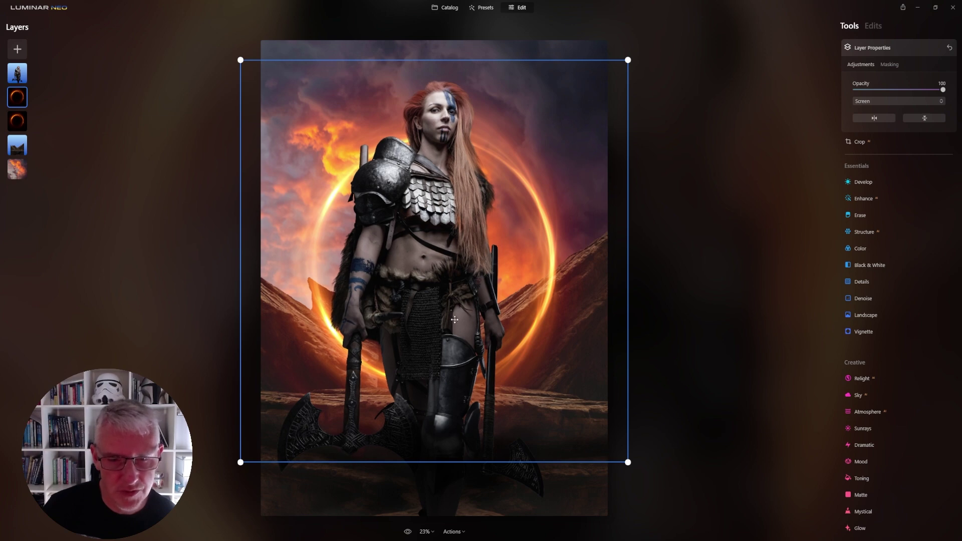
click(18, 75)
drag(448, 229, 452, 229)
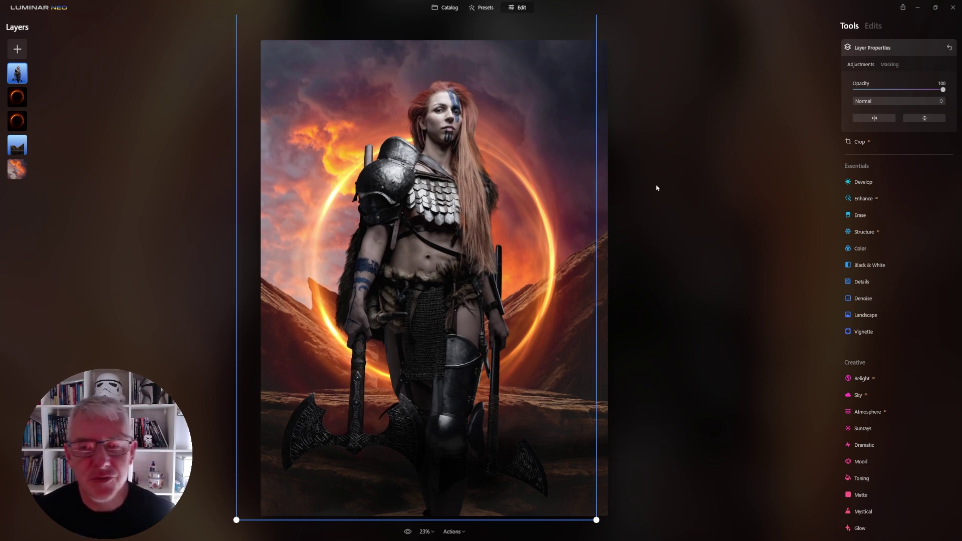
- Hide both fiery ring layers to compare the composite without them
click(17, 98)
right_click(16, 101)
click(34, 110)
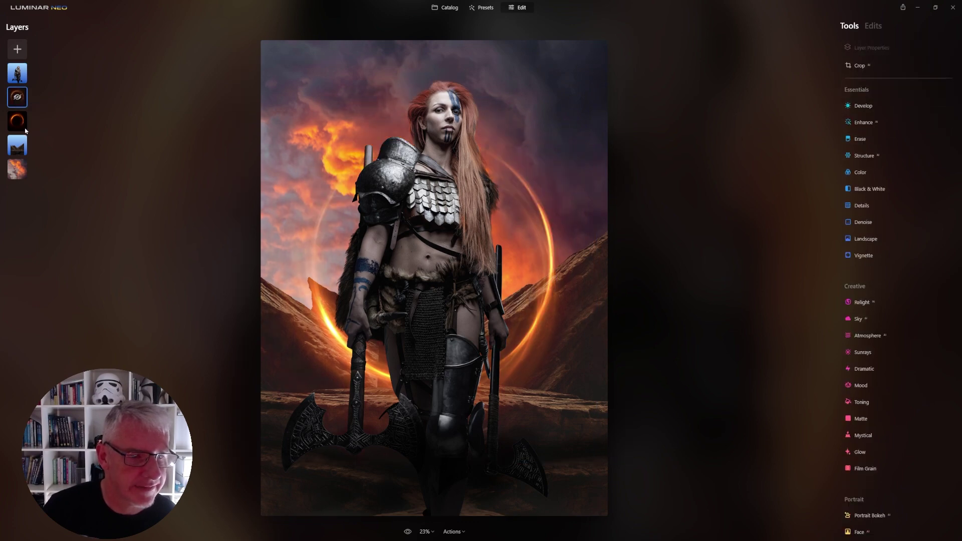
click(22, 130)
right_click(22, 132)
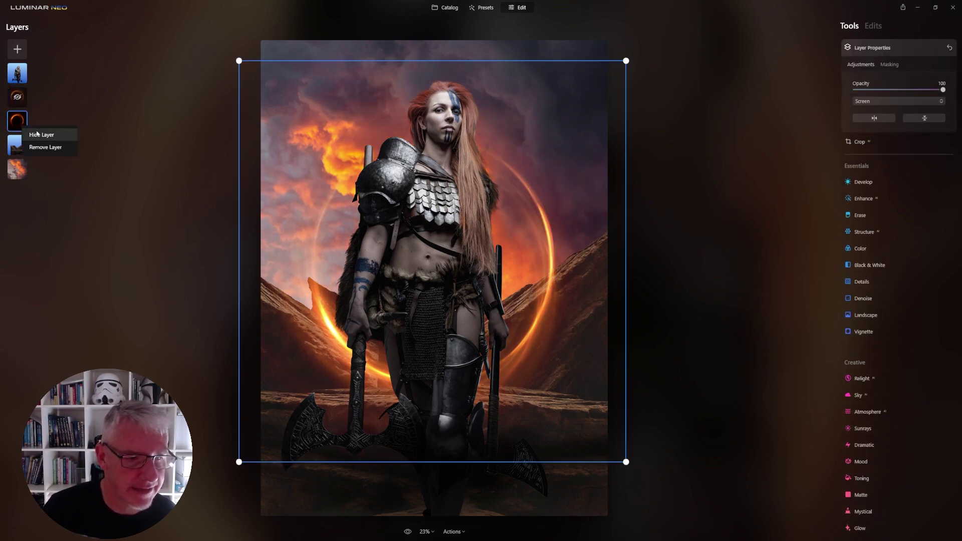
click(40, 133)
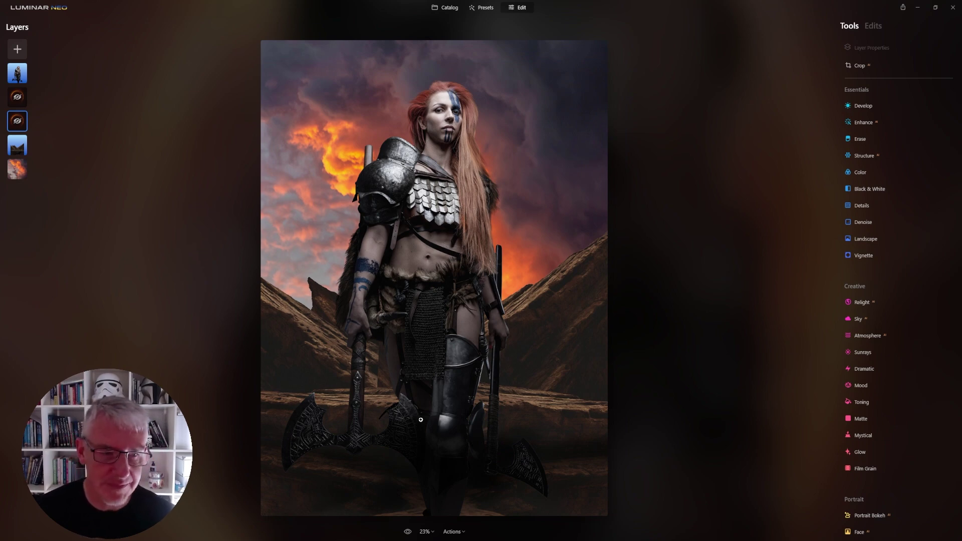
- Show both hidden fiery ring layers again behind the warrior
right_click(28, 105)
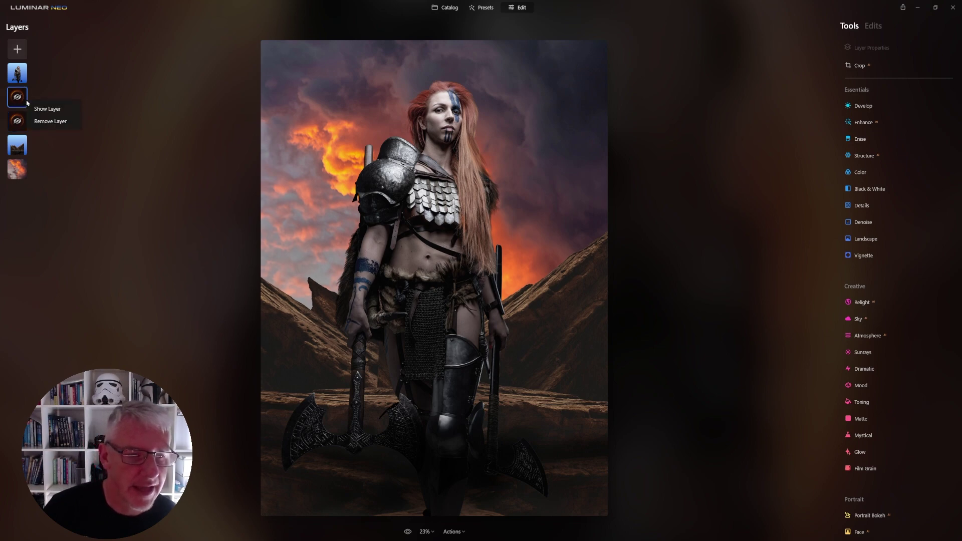
click(44, 113)
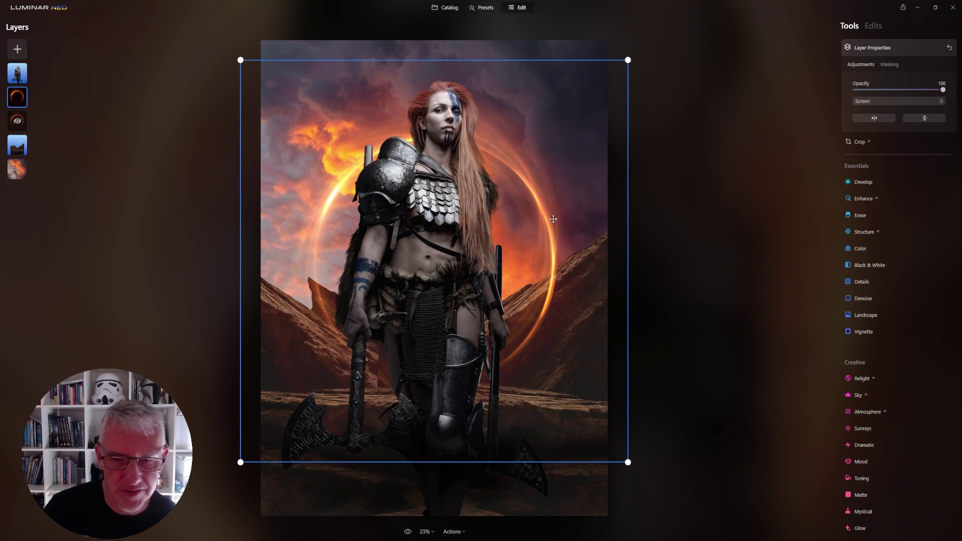
right_click(16, 122)
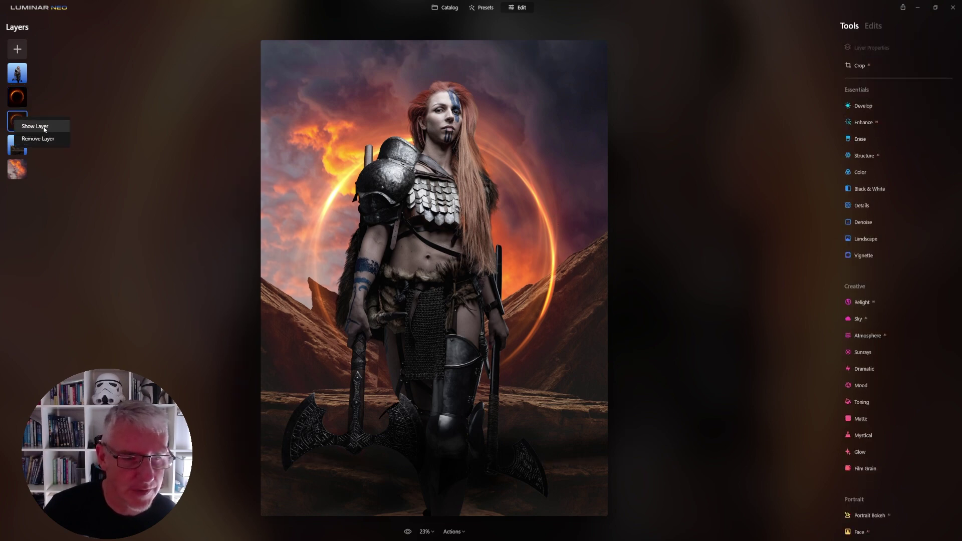
click(45, 137)
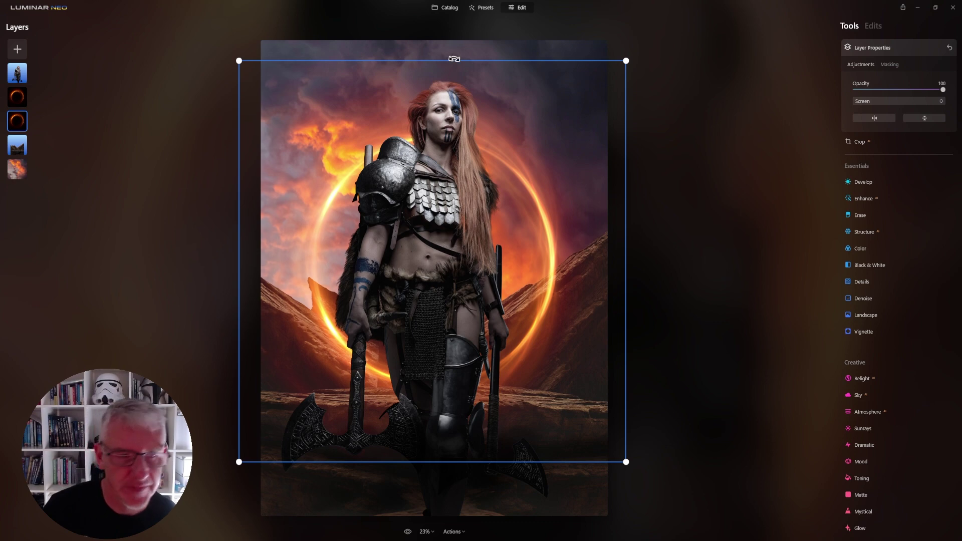
- Add the smoke-on-black image from My Images as a new layer, then squash and position it over the warrior's lower half
click(17, 49)
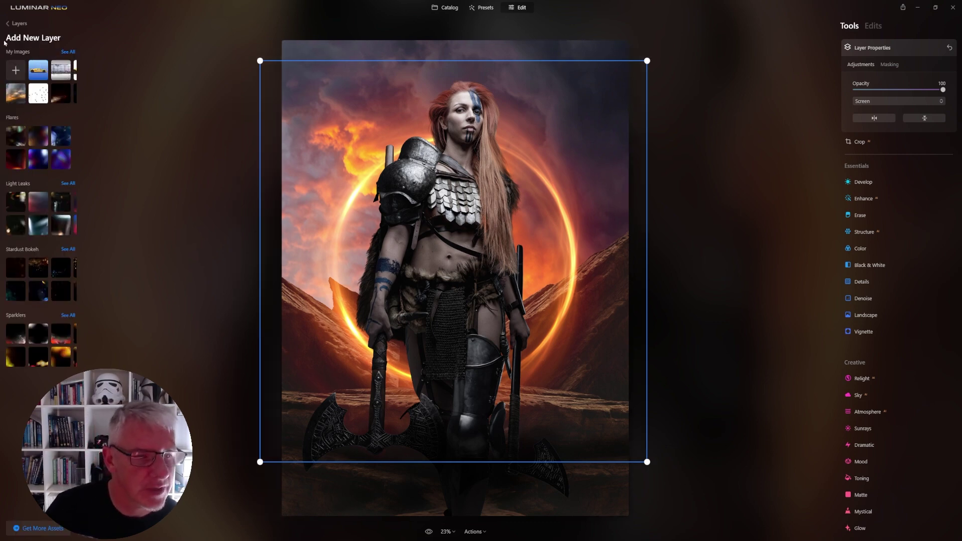
click(69, 52)
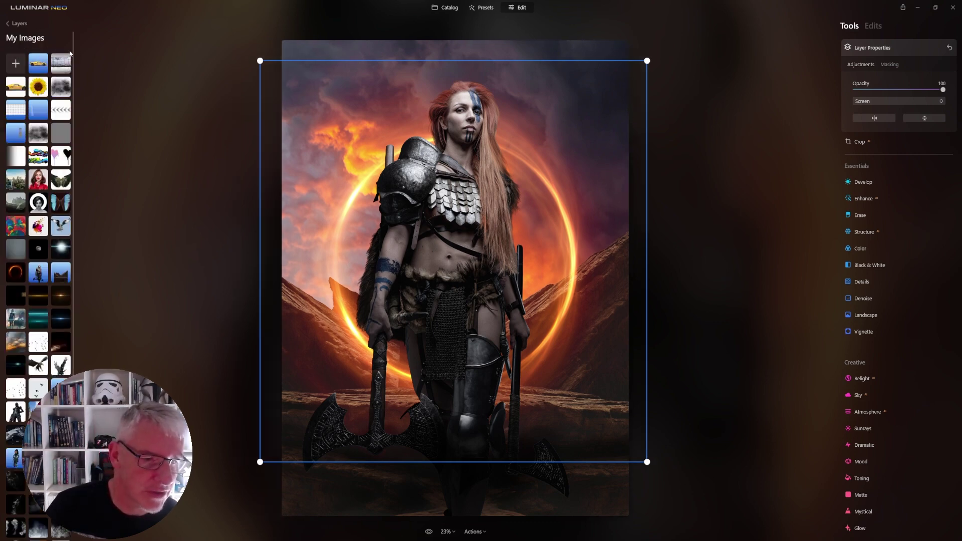
scroll(46, 145, down, 3)
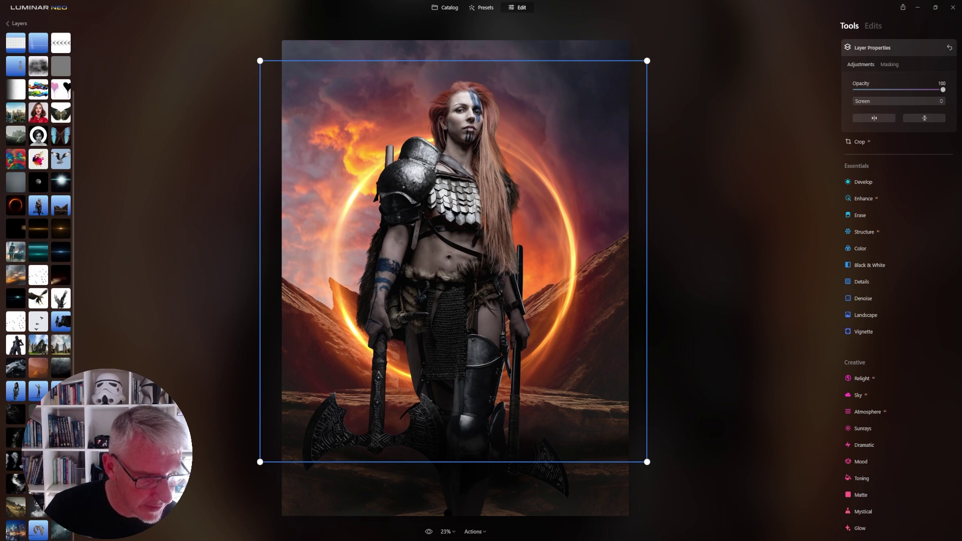
click(15, 437)
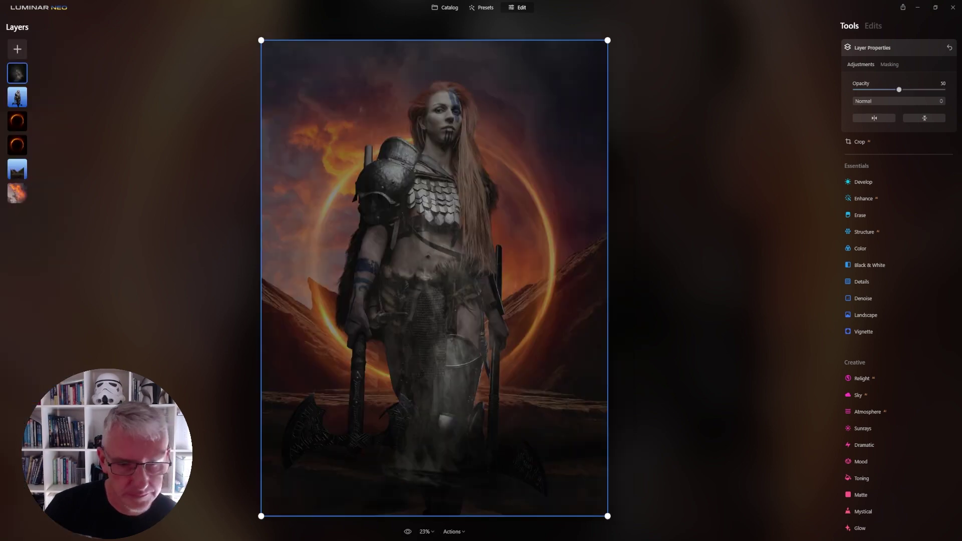
drag(454, 54, 454, 267)
drag(456, 468, 466, 427)
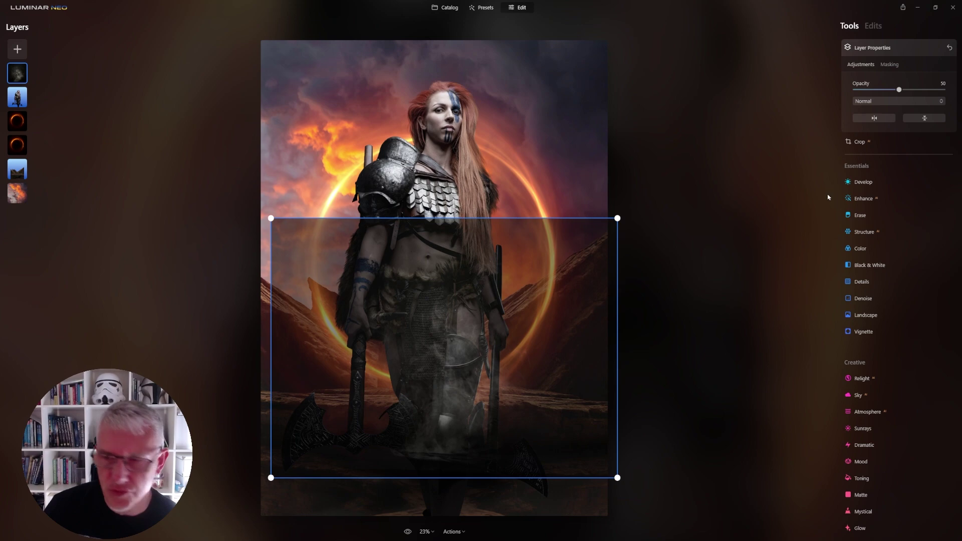
- Check the smoke layer at 100 opacity, set it to 52, and shift it up and left over the warrior
drag(900, 90, 955, 92)
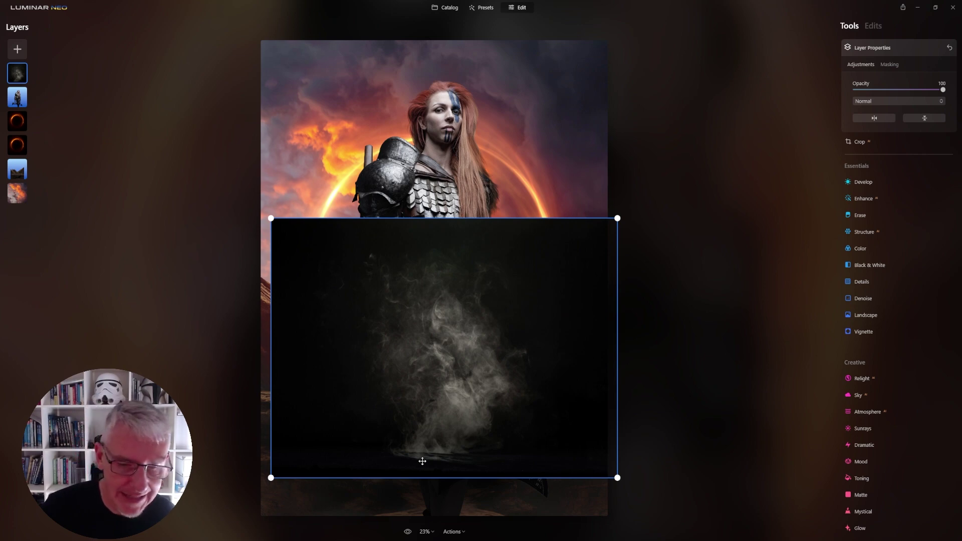
click(901, 91)
drag(471, 406, 398, 354)
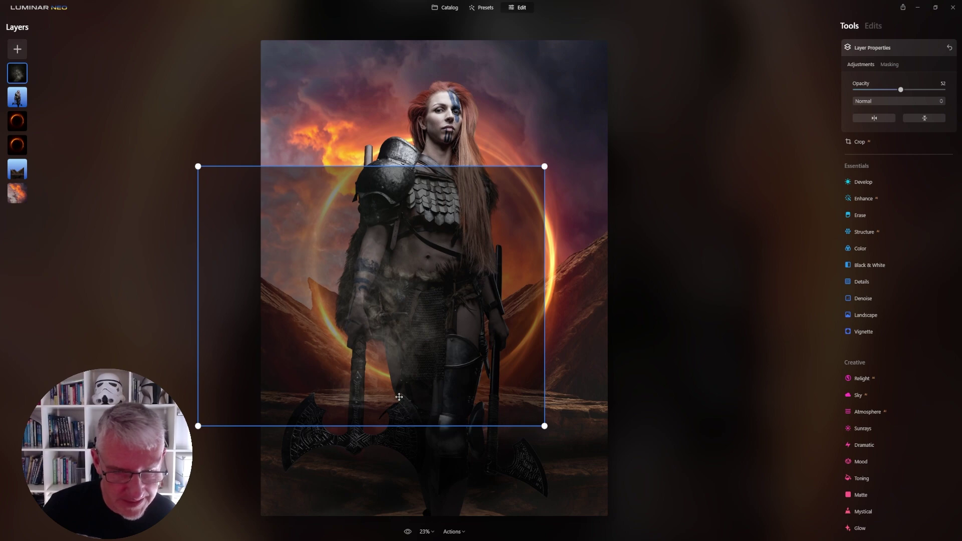
- Place the smoke layer directly beneath the warrior layer and blend it using Screen at 100 opacity
drag(21, 76, 20, 151)
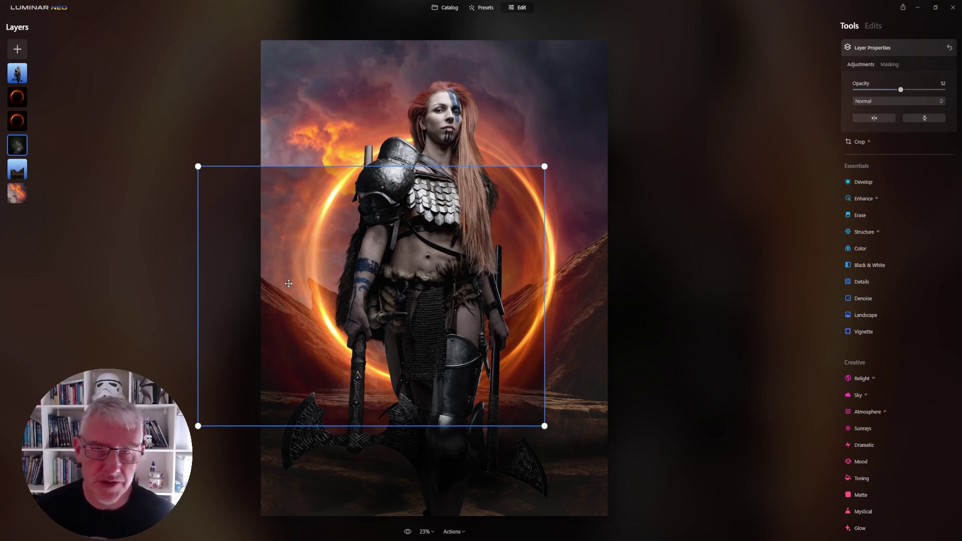
drag(22, 152, 19, 97)
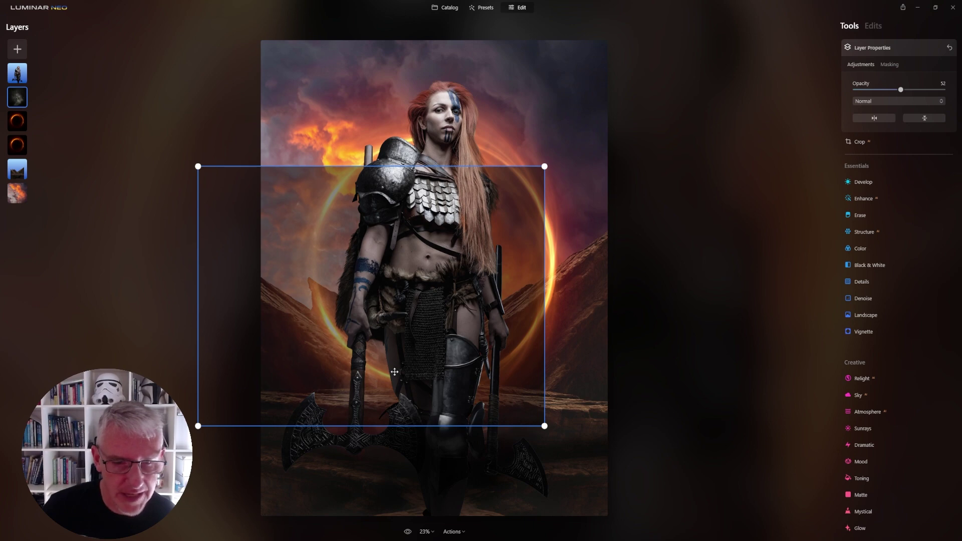
click(895, 101)
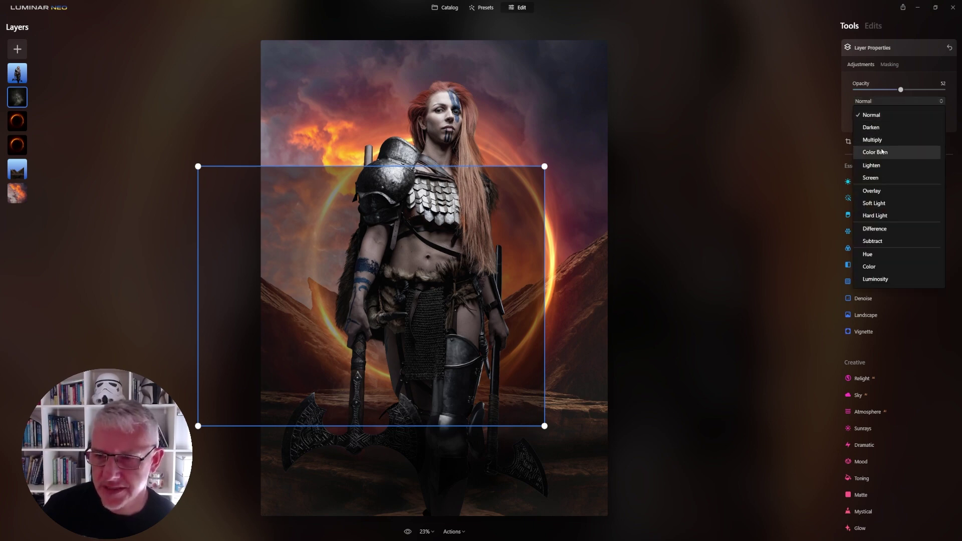
click(878, 181)
drag(422, 377, 423, 373)
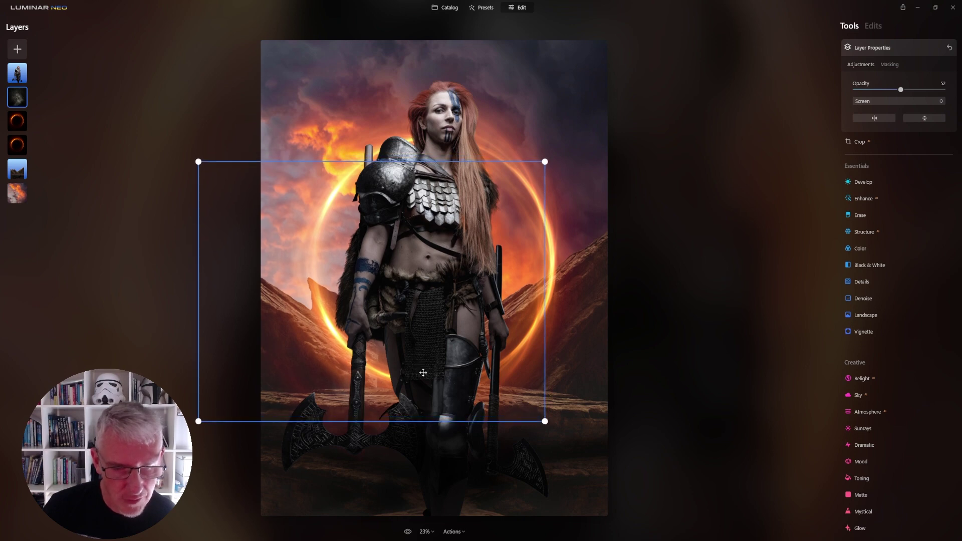
drag(908, 91, 944, 91)
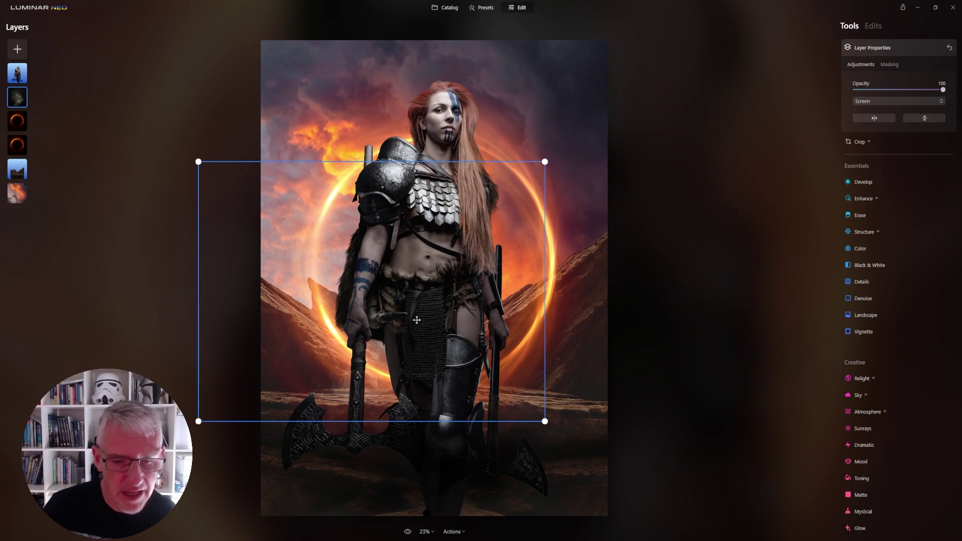
- Shift the smoke layer left and stretch it taller, trying it below the ring layers before returning it beneath the warrior
drag(342, 385, 319, 386)
drag(350, 162, 358, 107)
drag(328, 328, 336, 334)
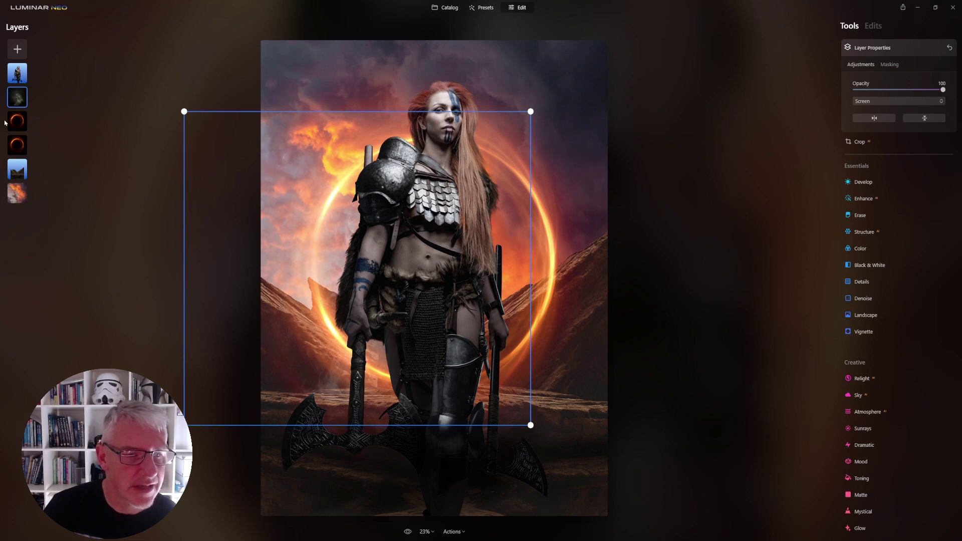
drag(20, 110, 20, 146)
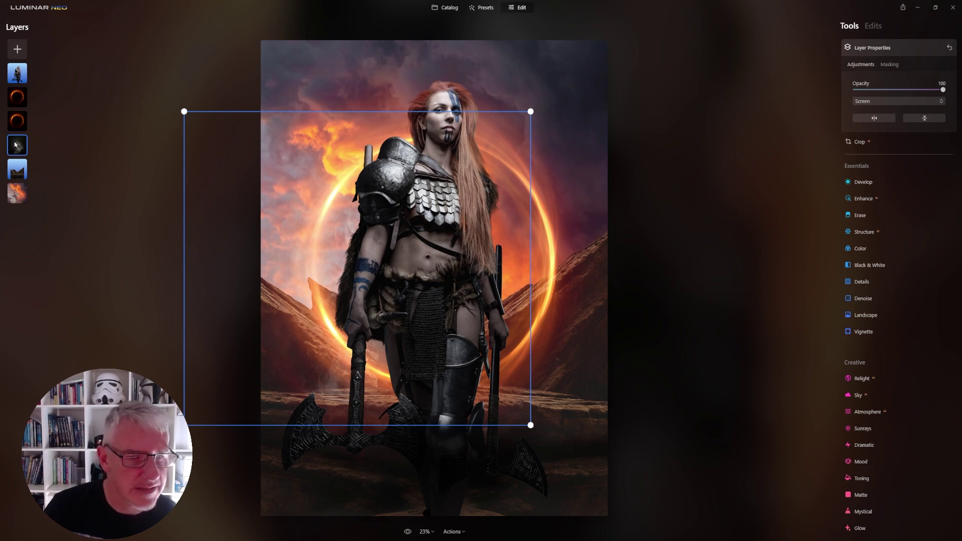
drag(19, 149, 20, 99)
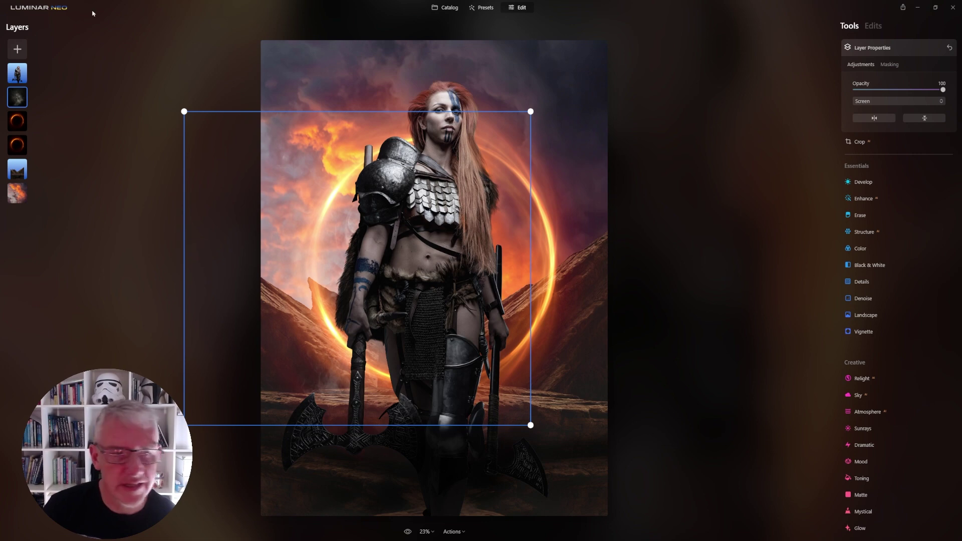
- Add a different smoke image from My Images, squash its height from the top, and move it up and right behind the warrior's right side
click(25, 49)
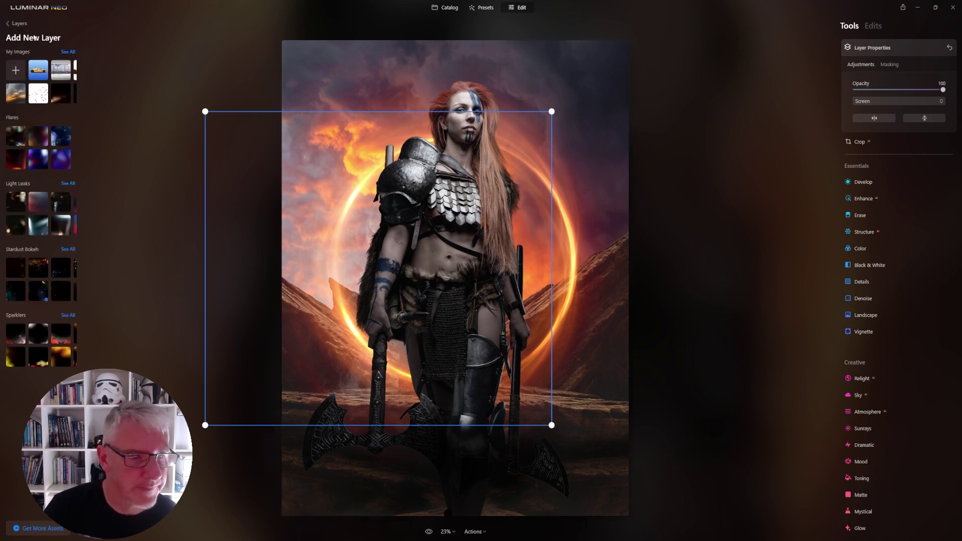
click(71, 52)
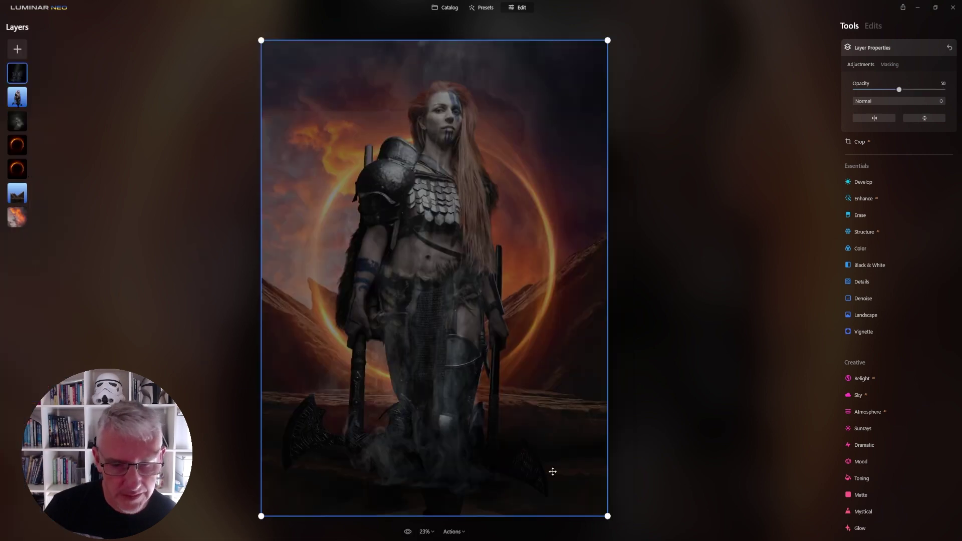
drag(443, 40, 440, 228)
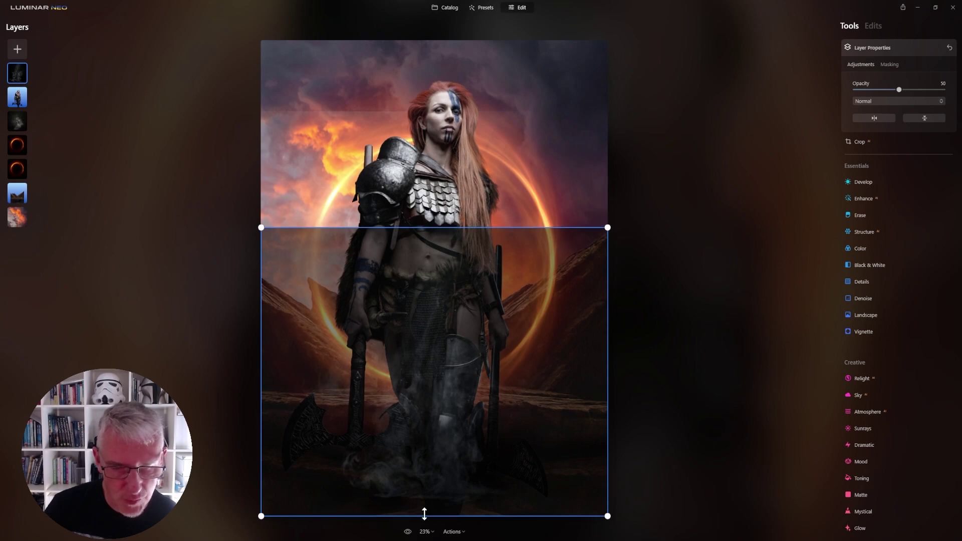
mouse_move(900, 90)
mouse_down()
mouse_move(942, 89)
mouse_move(898, 89)
mouse_up()
drag(434, 434, 511, 344)
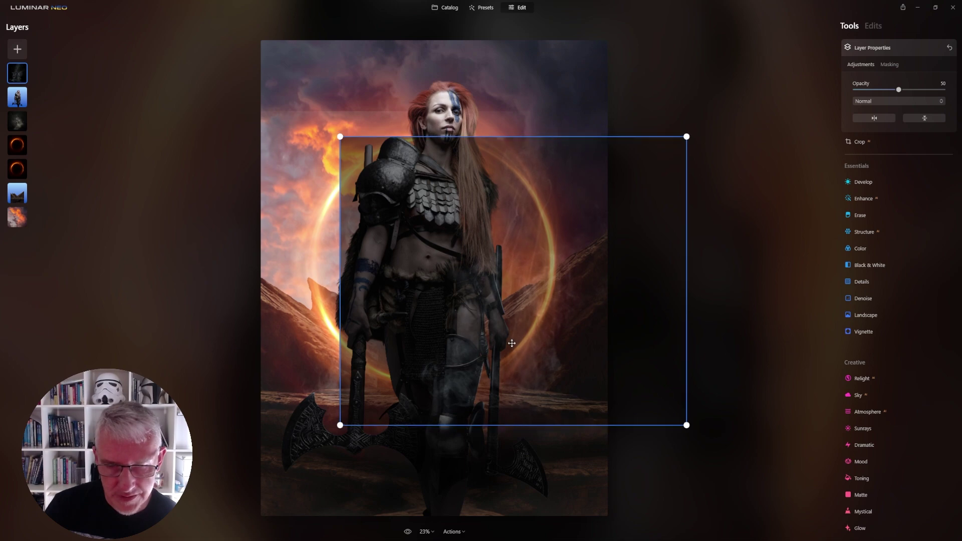
- Set the new smoke layer to Screen at 100 opacity and move it beneath the warrior and first smoke layers
click(882, 102)
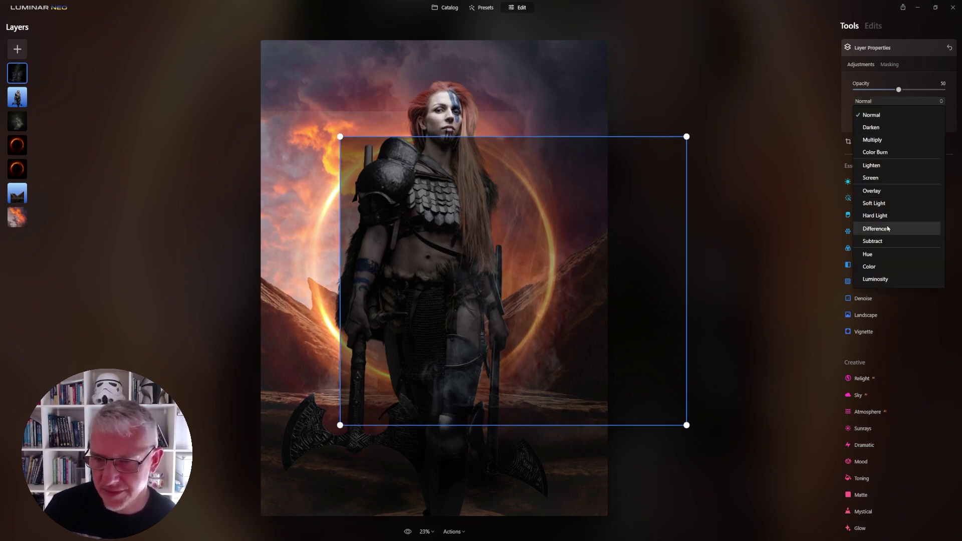
click(883, 183)
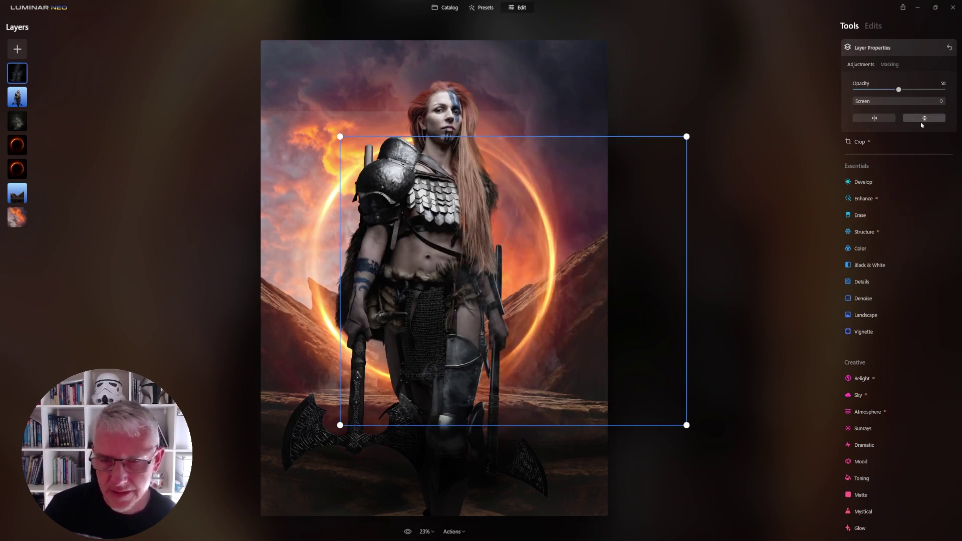
drag(899, 89, 961, 94)
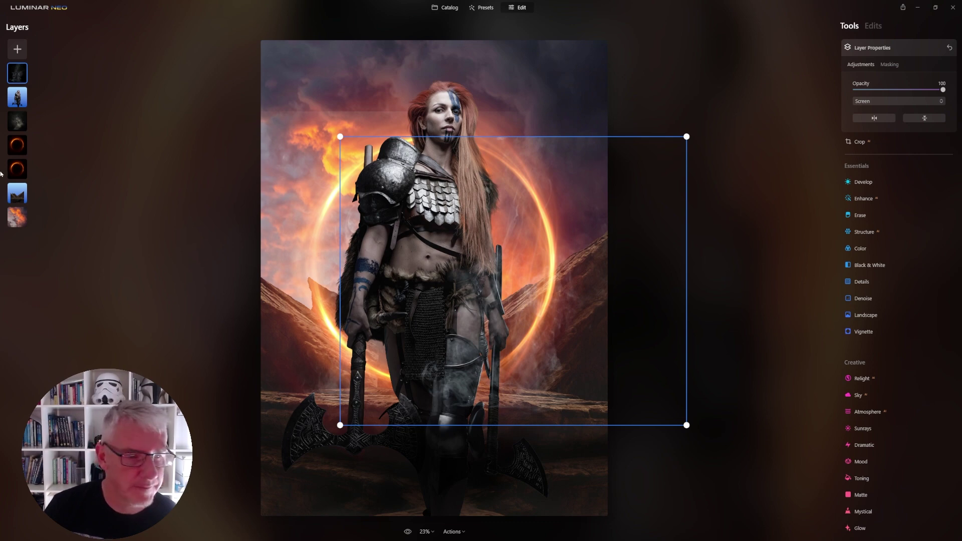
drag(18, 76, 17, 93)
drag(18, 118, 17, 126)
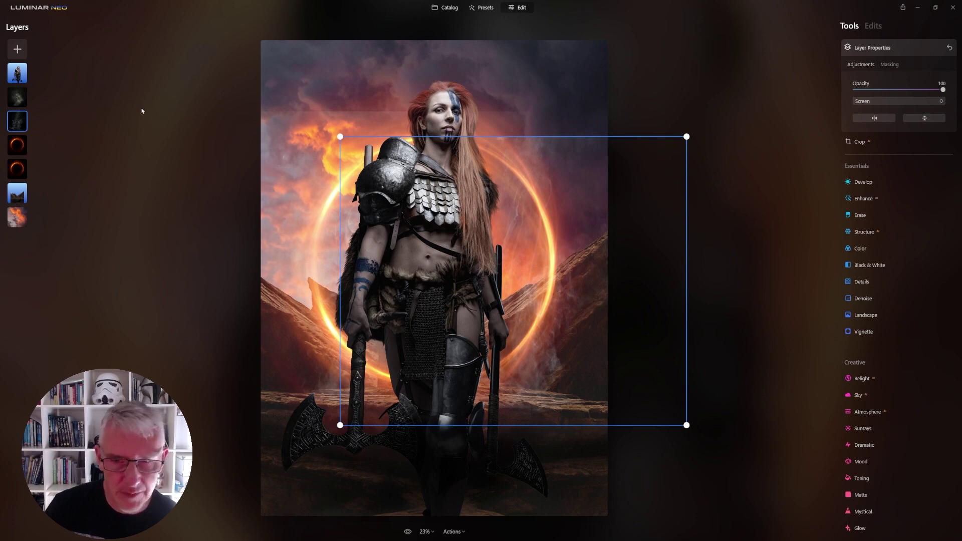
- Remove the first smoke layer from directly beneath the warrior
click(23, 102)
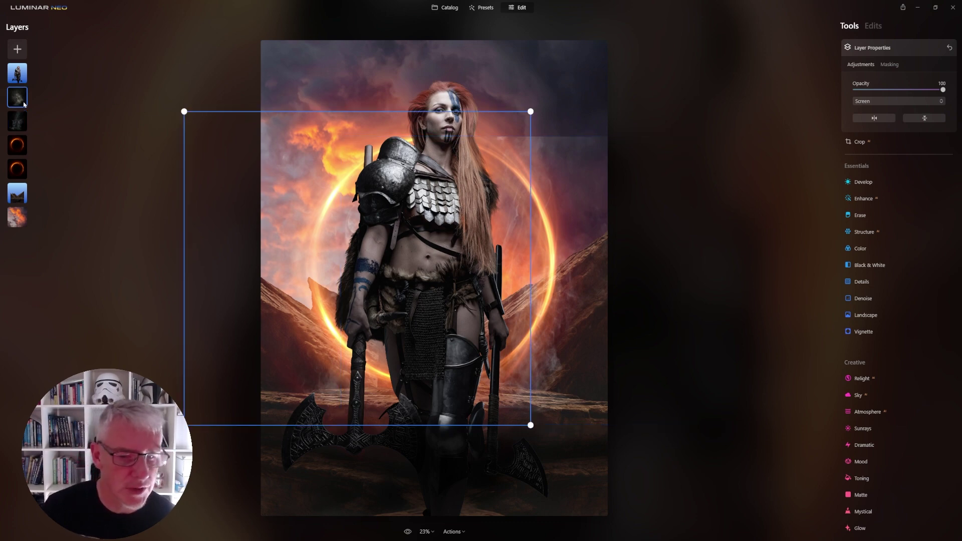
right_click(23, 104)
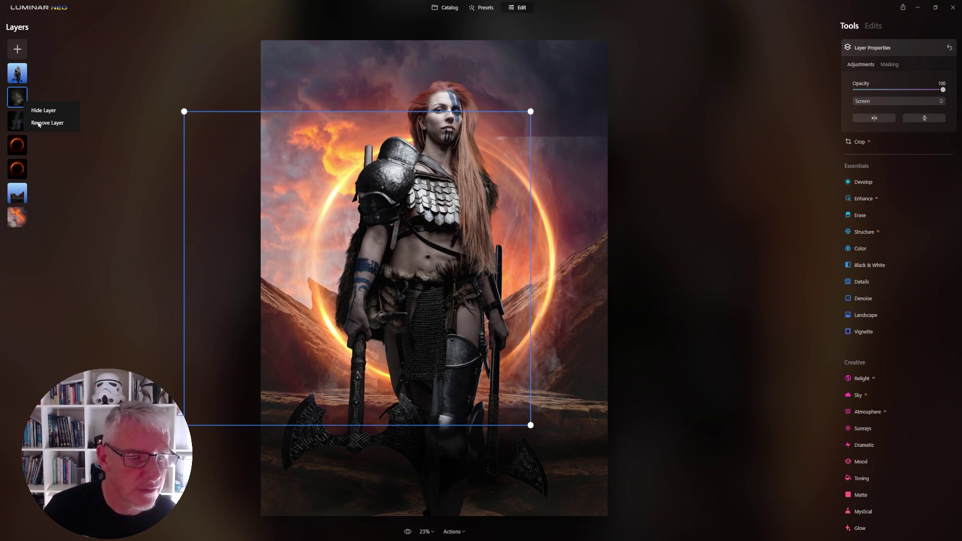
click(59, 127)
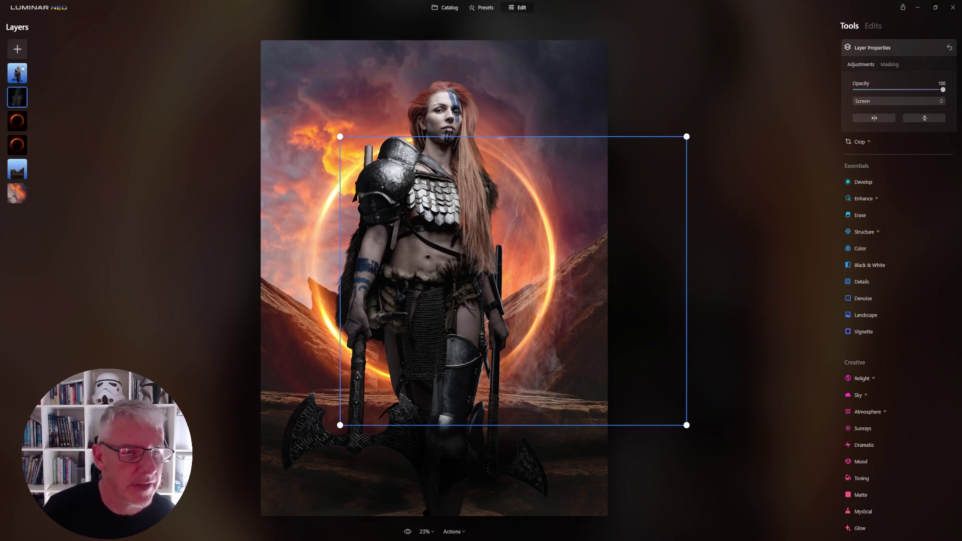
- Add the remaining smoke image again as a new top layer, shorten it from both bottom and top, and flip it horizontally
click(18, 50)
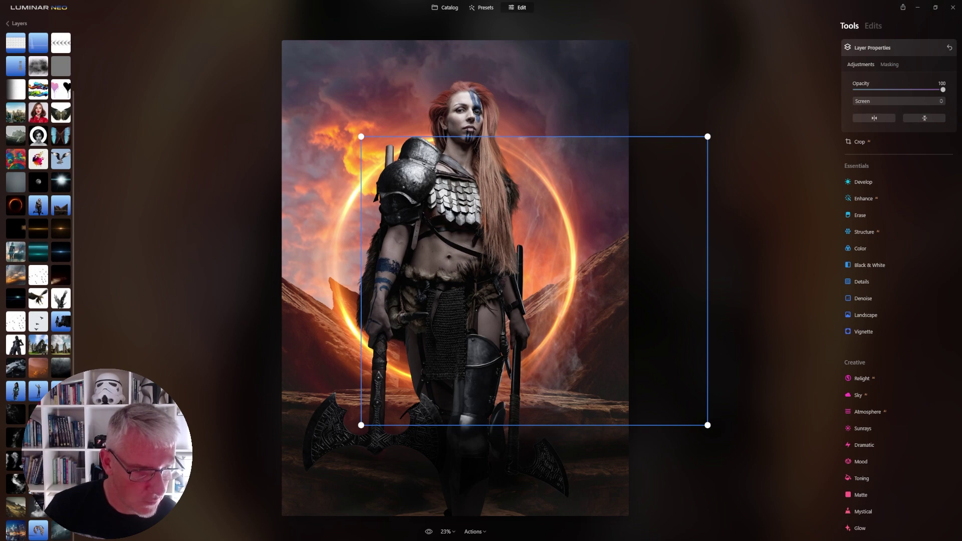
click(290, 174)
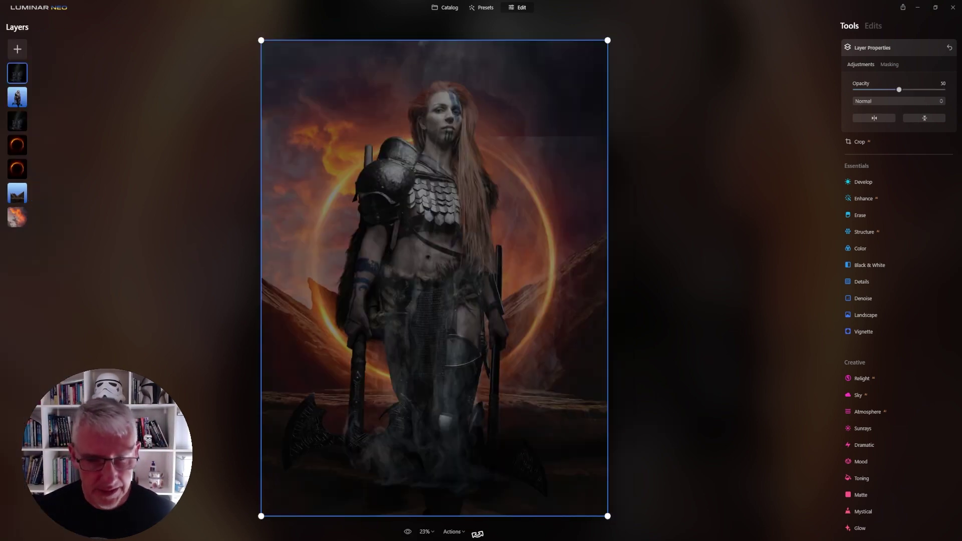
drag(434, 498, 444, 408)
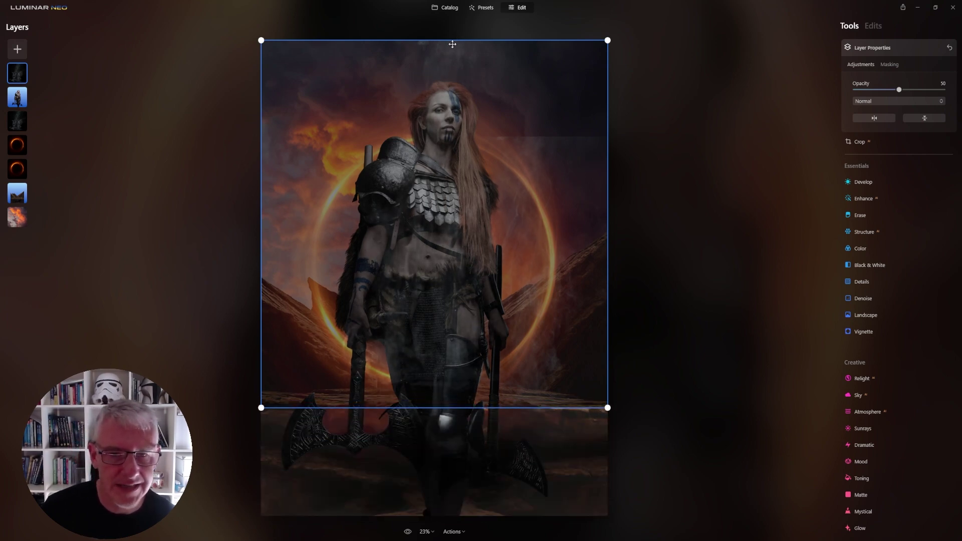
drag(452, 43, 447, 70)
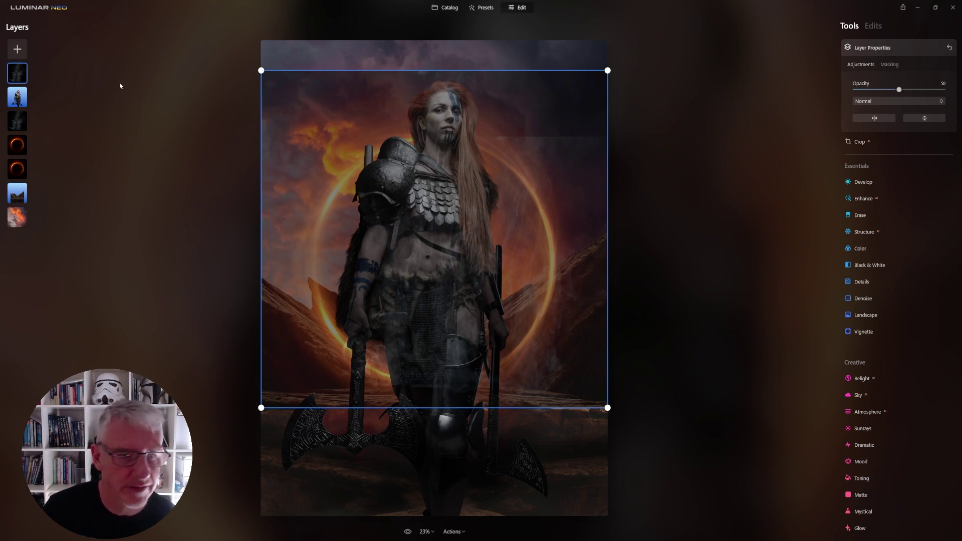
click(879, 122)
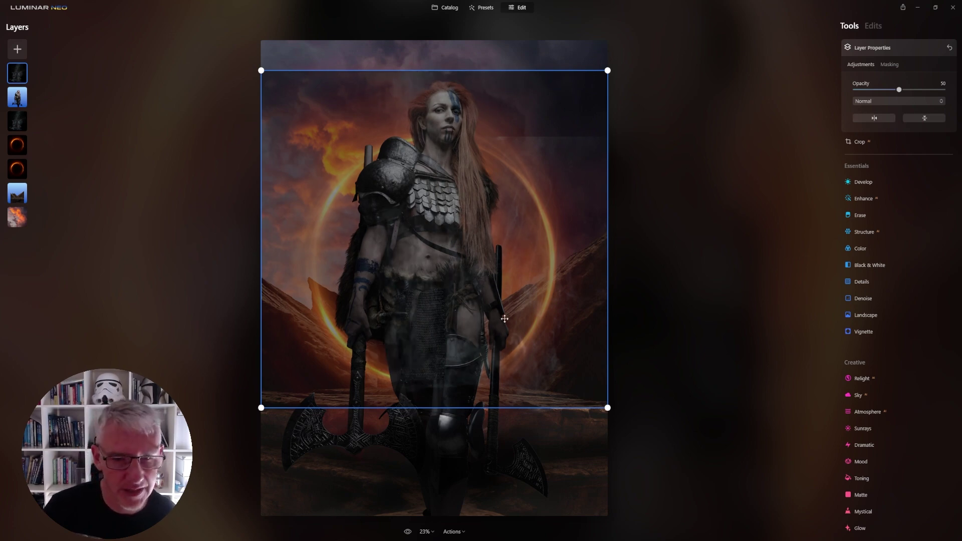
- Shift the flipped smoke left and down, blend it with Screen at 100 opacity, and place it beneath the warrior layer
drag(459, 377, 363, 396)
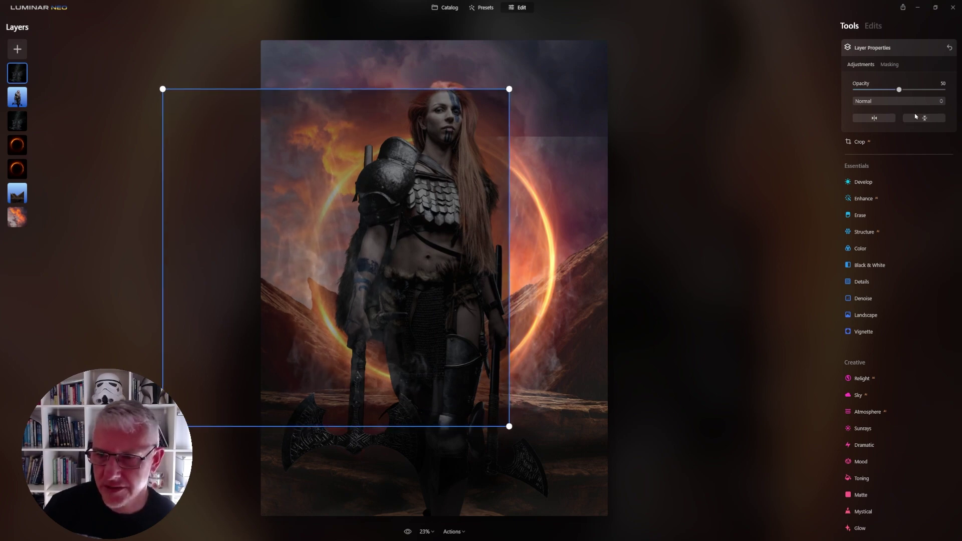
click(897, 101)
click(883, 180)
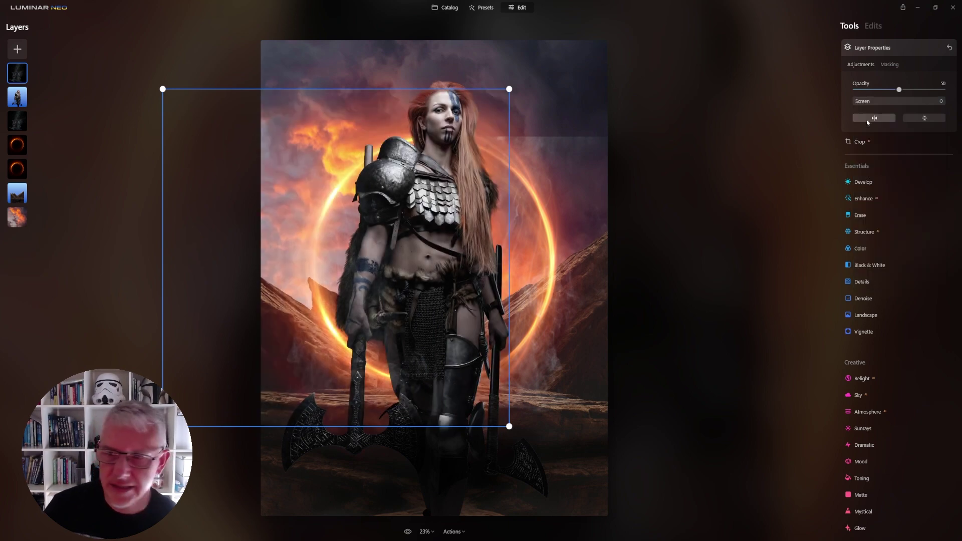
drag(899, 89, 944, 90)
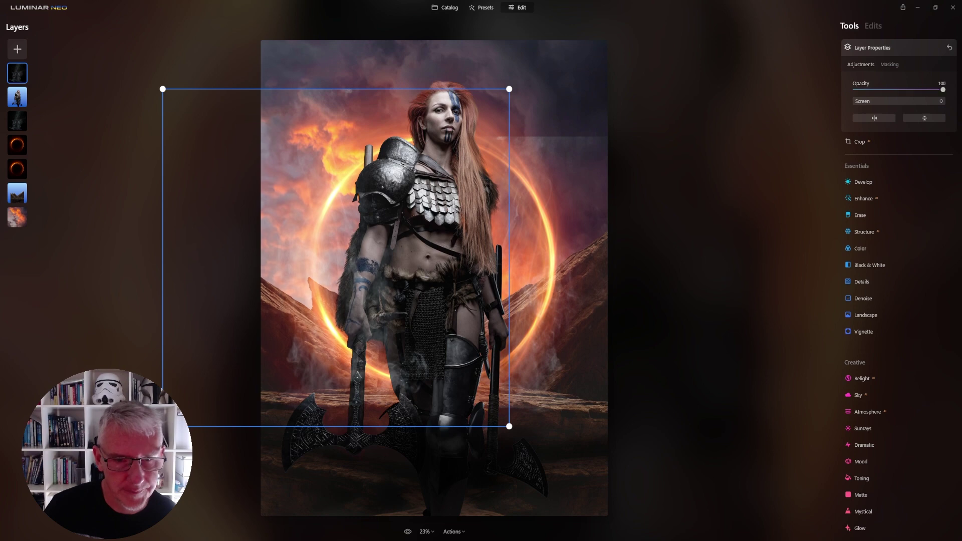
drag(465, 372, 472, 373)
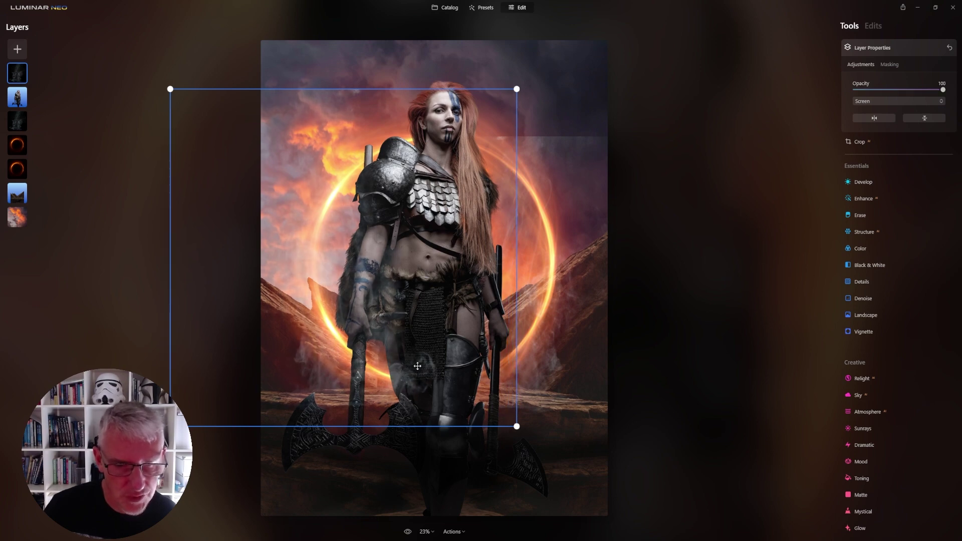
drag(17, 76, 17, 98)
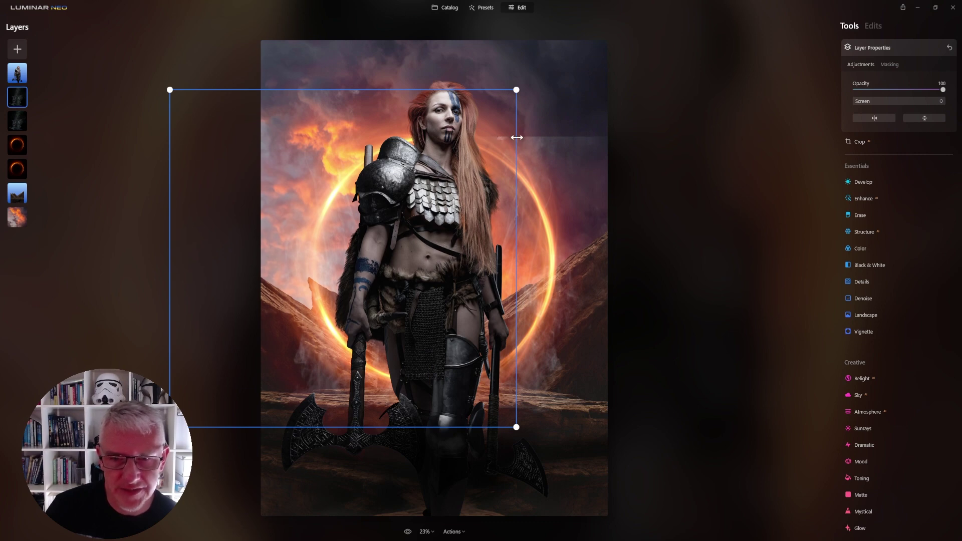
- Mask the earlier smoke layer with an erasing brush to remove its hard upper edge in the sky right of the warrior
click(890, 65)
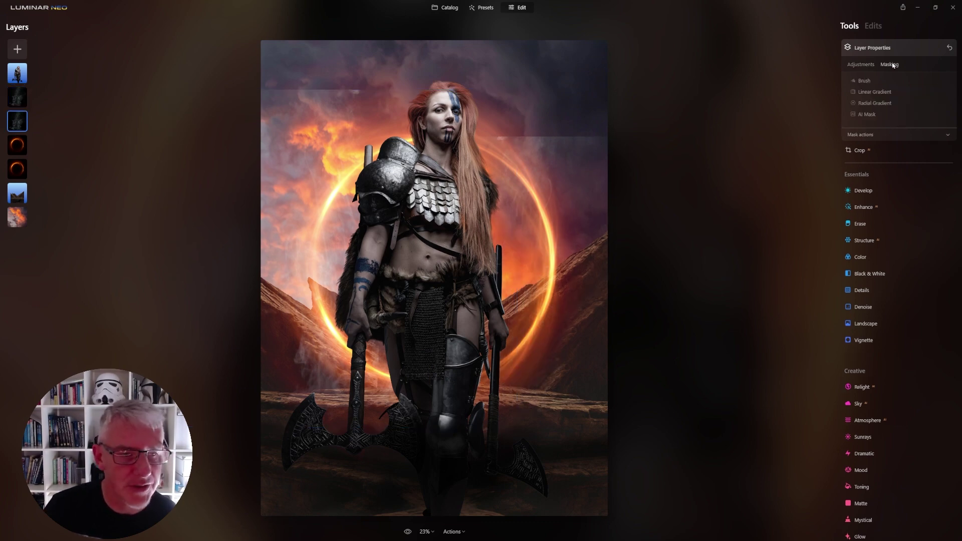
click(863, 82)
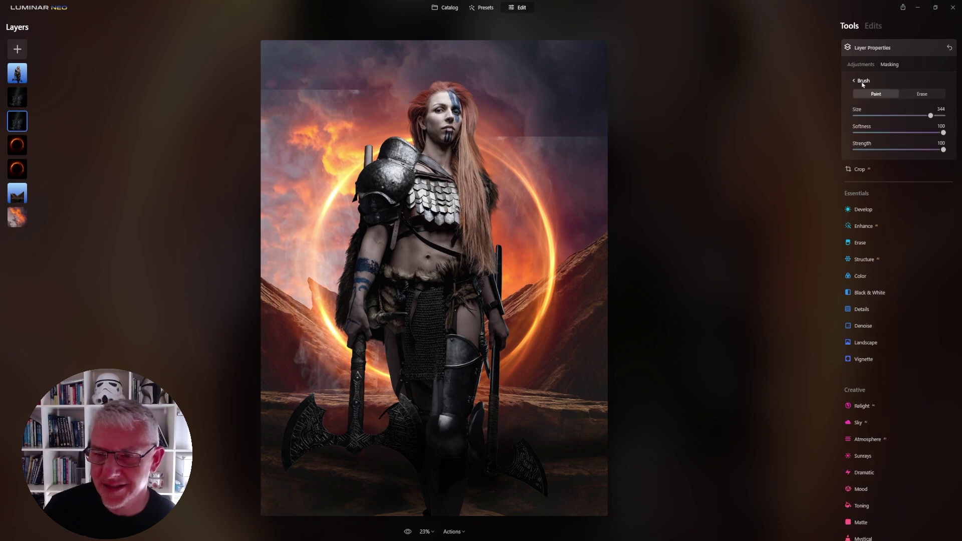
click(921, 96)
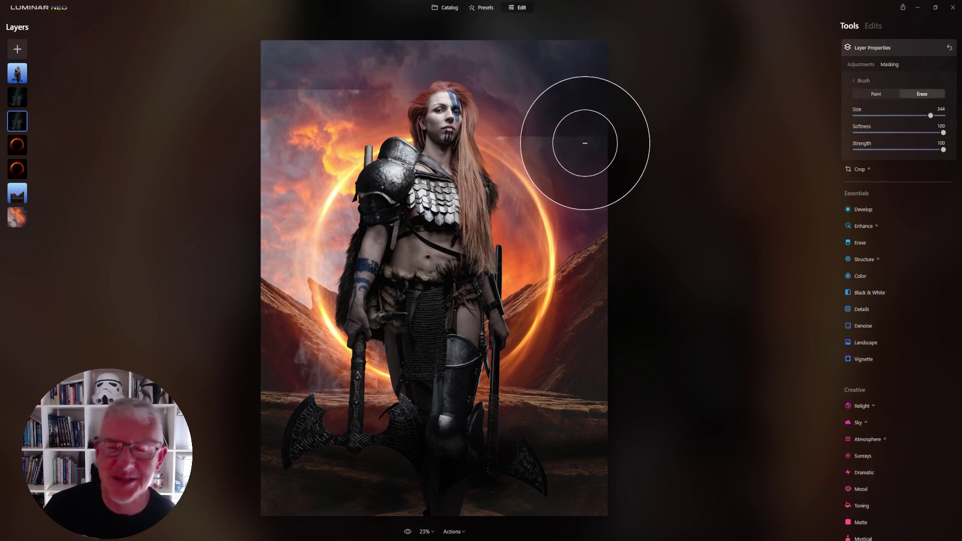
mouse_move(558, 137)
mouse_down()
mouse_move(526, 97)
mouse_move(501, 105)
mouse_move(519, 91)
mouse_up()
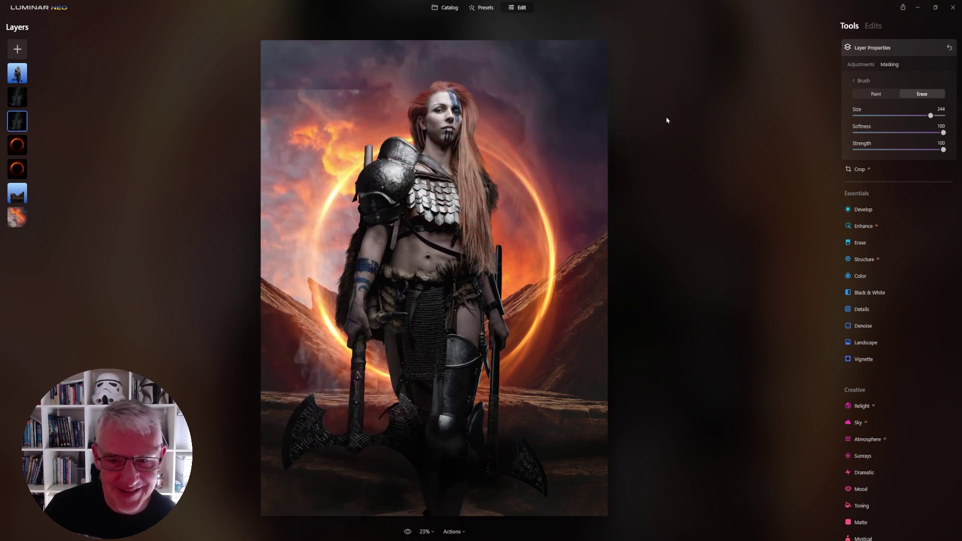
- Paint the earlier smoke back in around the warrior's thigh and the axe handle at the right side of the ring
click(867, 94)
mouse_move(461, 343)
mouse_down()
mouse_move(489, 348)
mouse_move(509, 282)
mouse_move(492, 324)
mouse_move(498, 270)
mouse_move(491, 320)
mouse_move(490, 281)
mouse_up()
mouse_move(500, 348)
mouse_down()
mouse_move(500, 247)
mouse_move(511, 261)
mouse_up()
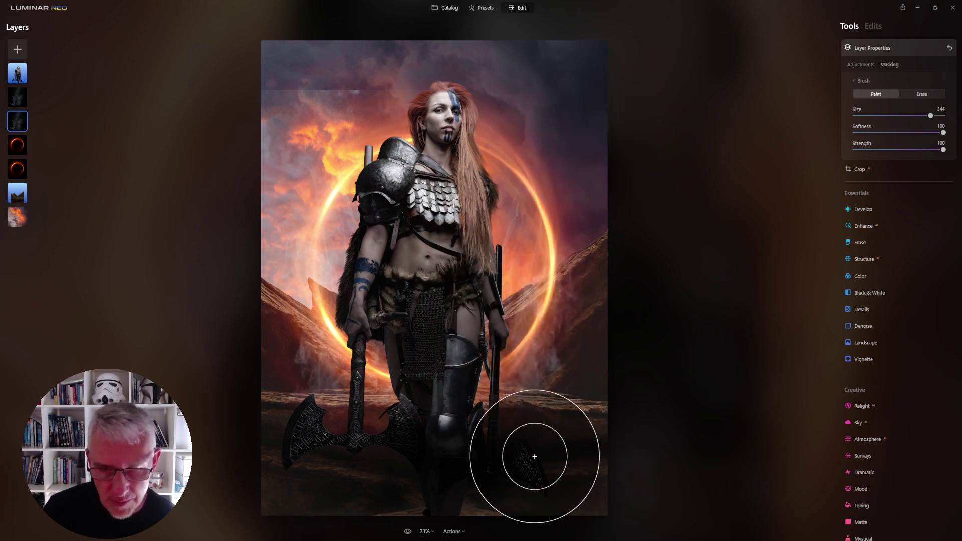
- Reduce the mask brush size to 189 and erase the earlier smoke layer across the foreground ground
drag(930, 116, 895, 115)
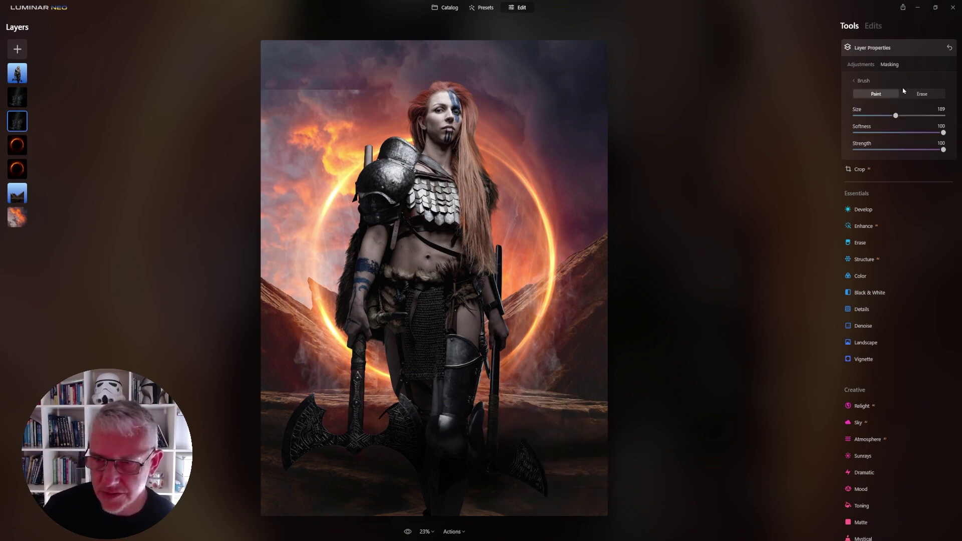
click(921, 94)
mouse_move(606, 446)
mouse_down()
mouse_move(556, 436)
mouse_move(440, 452)
mouse_move(283, 449)
mouse_up()
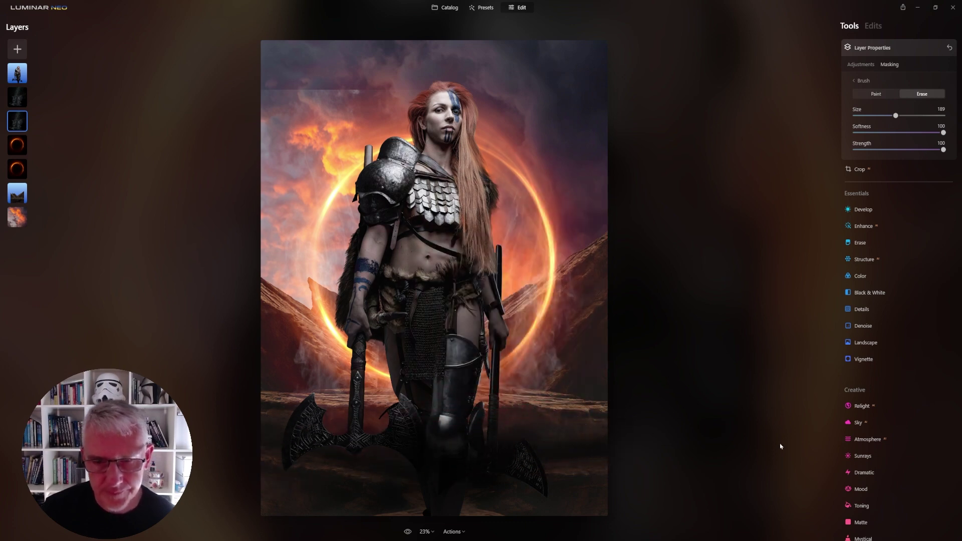
- Mask the flipped smoke layer by erasing its hard upper edge in the sky and its lower edge near the ground
click(25, 100)
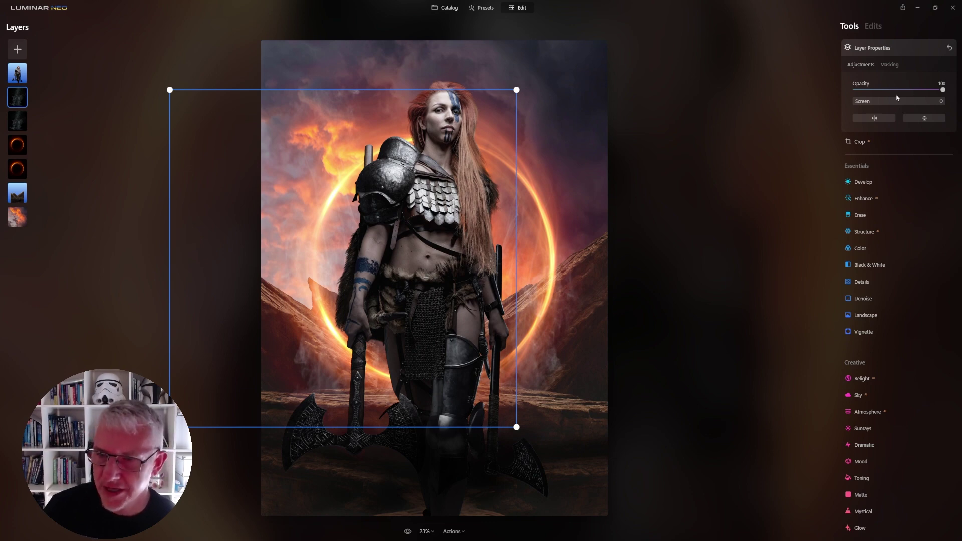
click(890, 65)
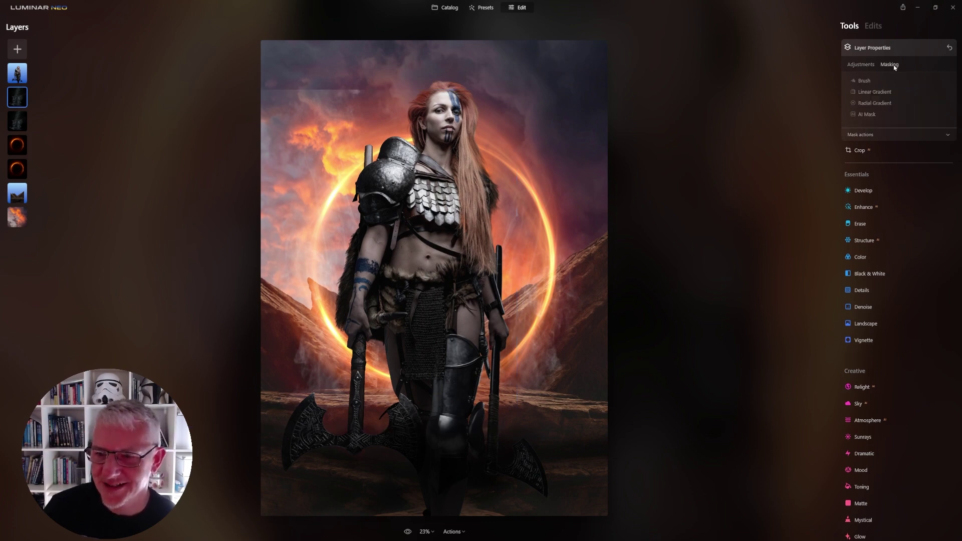
click(872, 83)
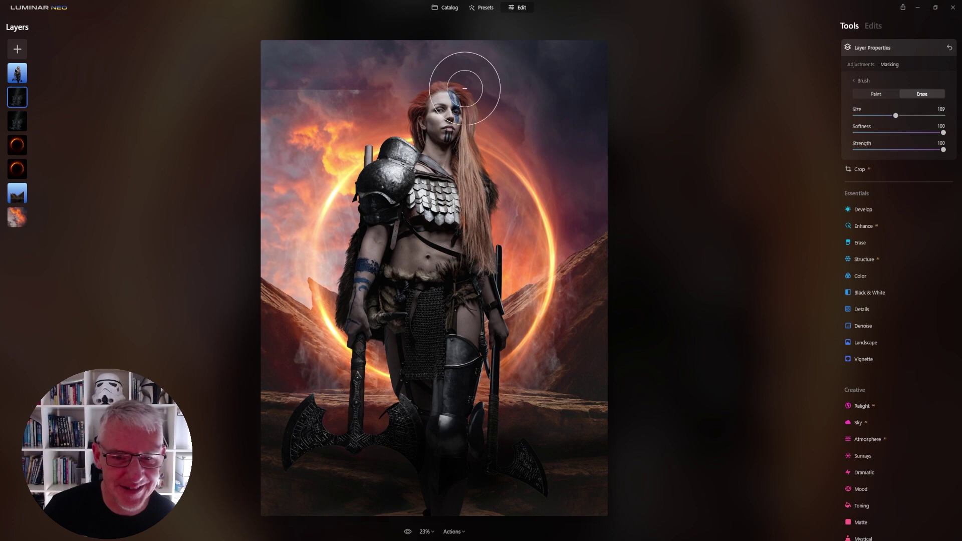
click(362, 87)
mouse_move(362, 87)
mouse_down()
mouse_move(277, 66)
mouse_move(244, 95)
mouse_move(246, 127)
mouse_move(289, 70)
mouse_move(499, 79)
mouse_move(518, 99)
mouse_move(526, 404)
mouse_move(510, 435)
mouse_move(257, 441)
mouse_up()
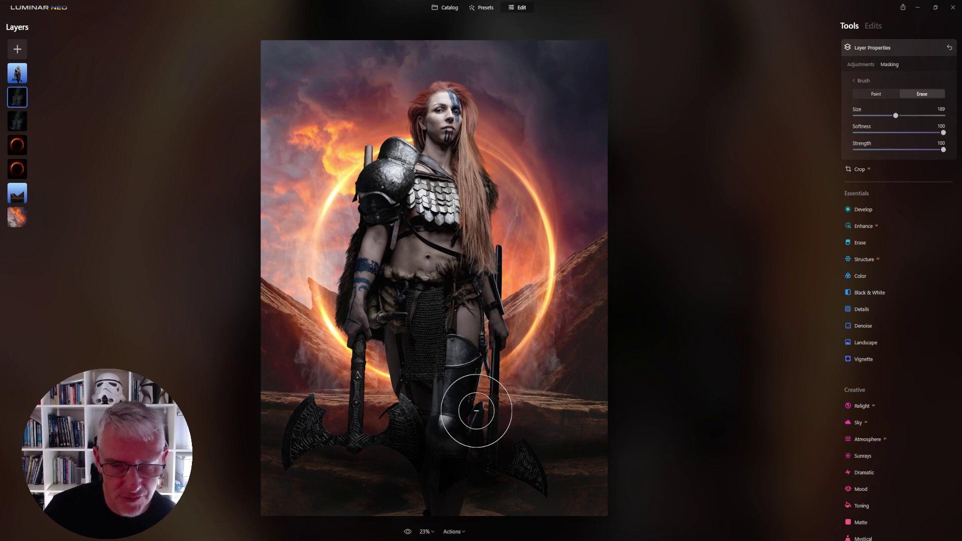
- Enlarge the mountain layer slightly beyond the canvas and nudge it into position behind the warrior
click(22, 198)
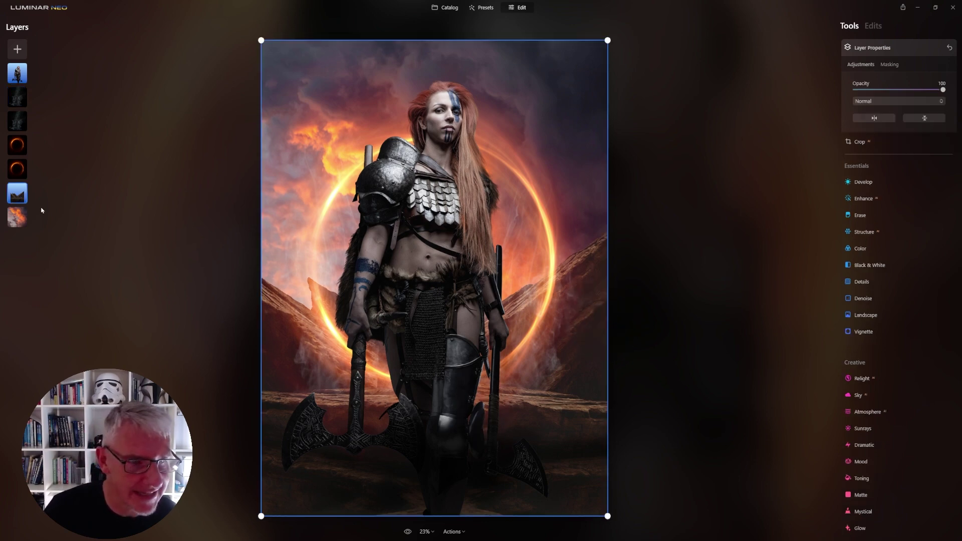
drag(608, 40, 637, 24)
drag(526, 325, 523, 324)
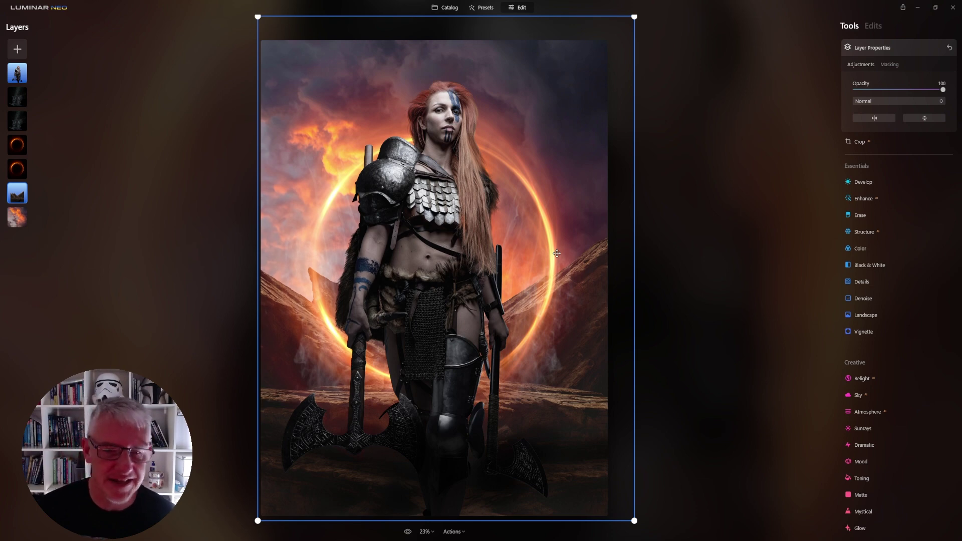
- Add the image of three flying birds as a new top layer, shrink it, and place it in the upper-left sky
click(17, 49)
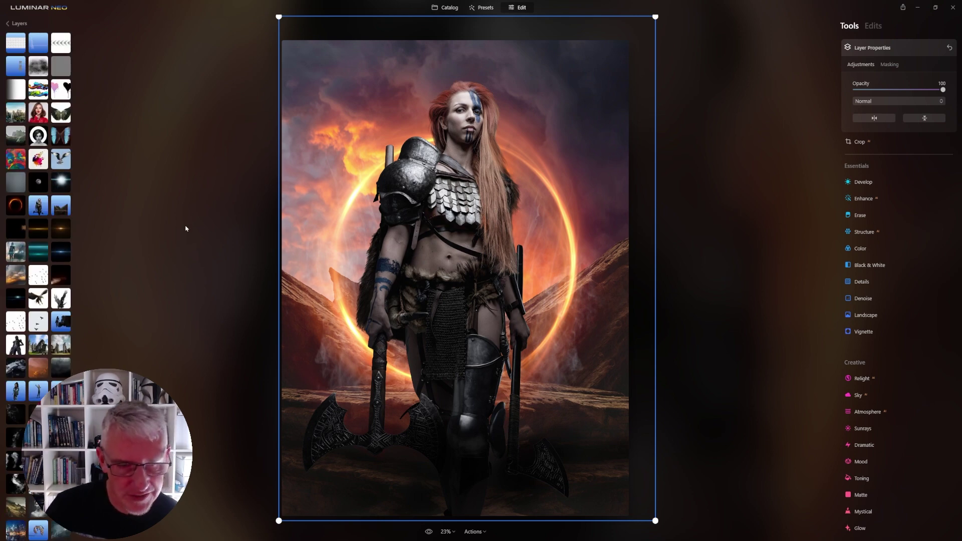
click(39, 322)
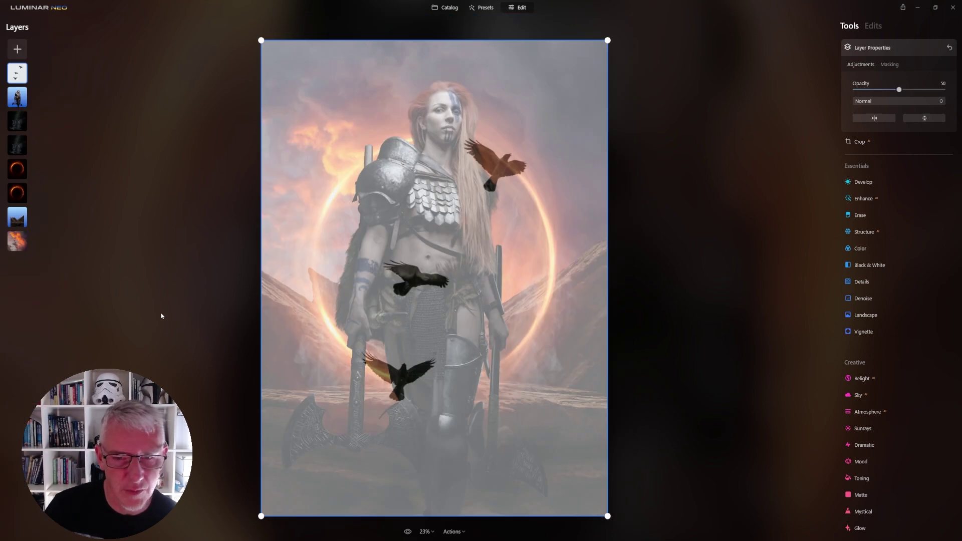
drag(262, 41, 494, 445)
drag(577, 491, 357, 173)
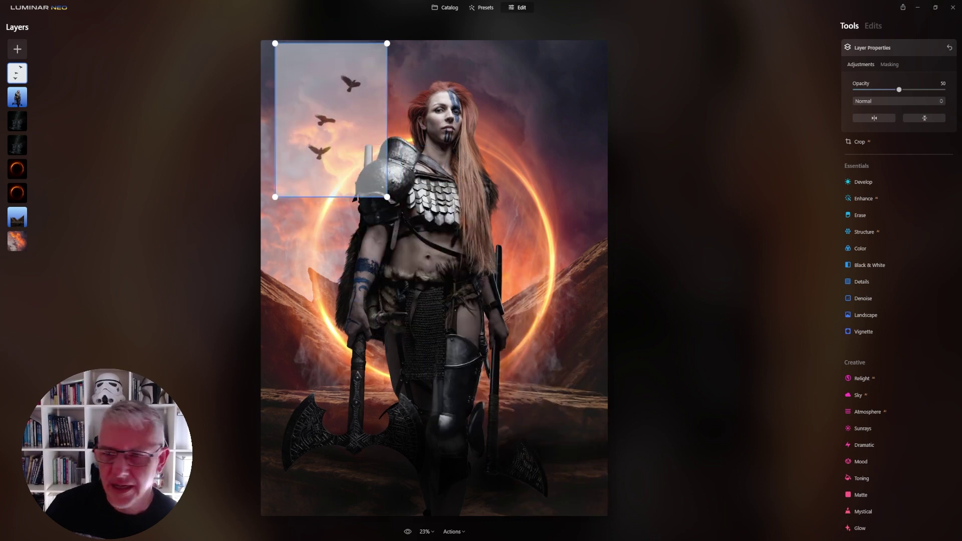
- Set the birds layer to 100 opacity with the Multiply blend mode
drag(899, 90, 944, 93)
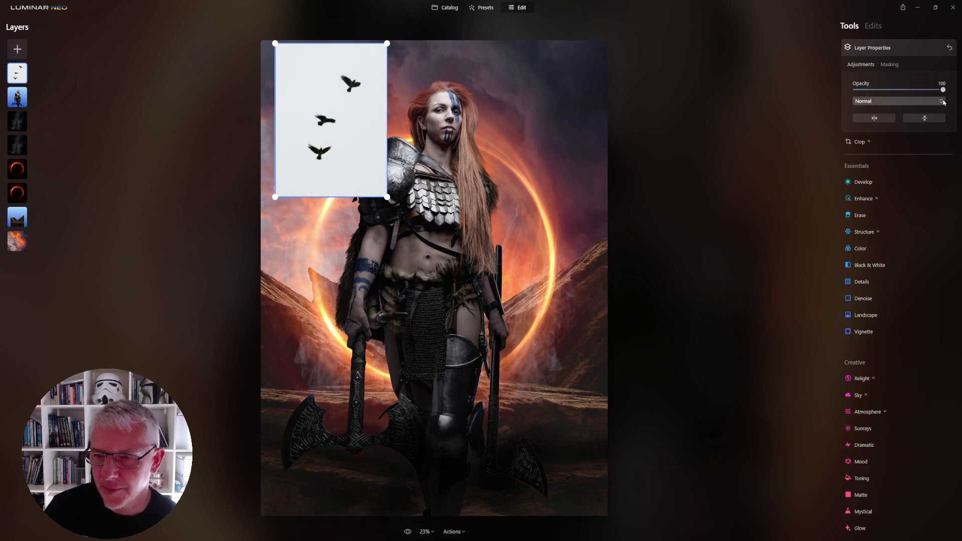
click(933, 100)
click(873, 142)
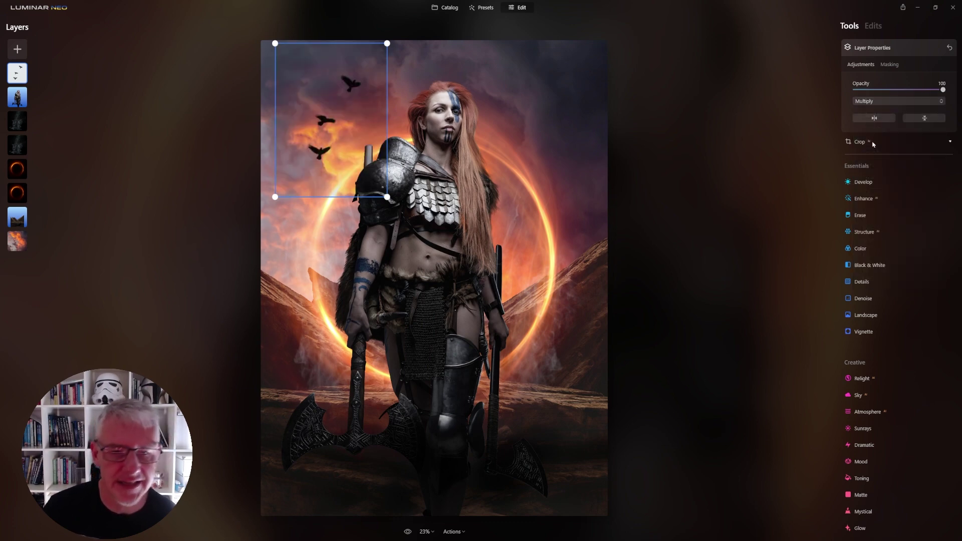
- Try the Screen blend mode on the birds layer and return it to Multiply
click(897, 101)
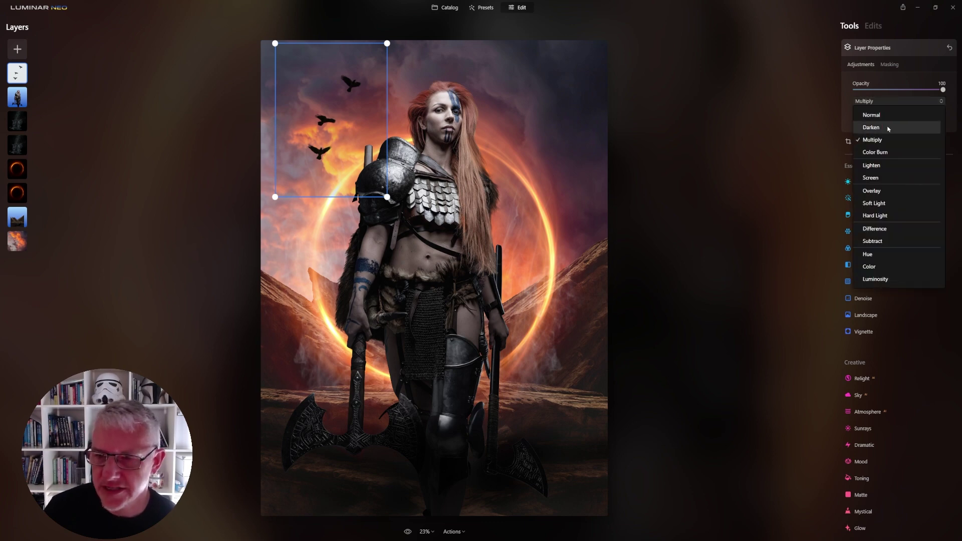
click(880, 179)
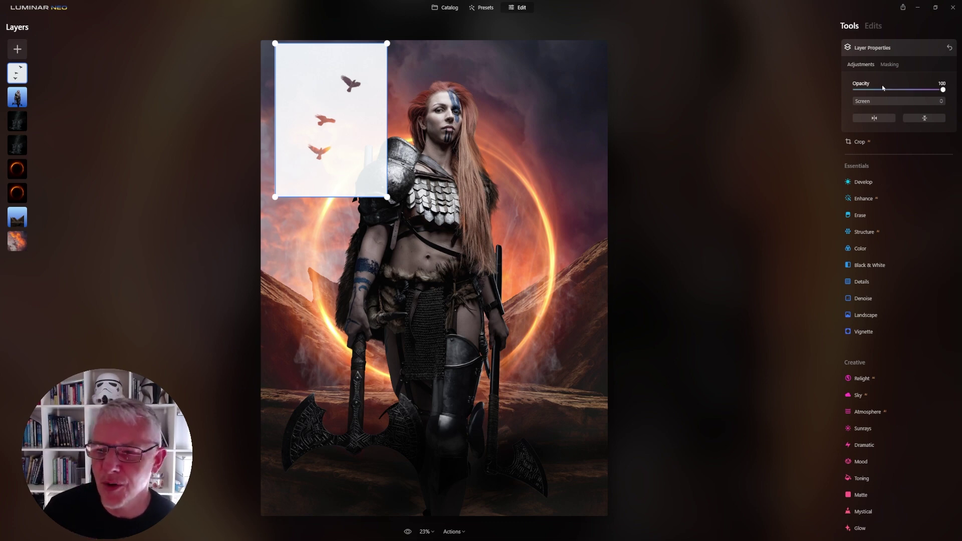
click(898, 101)
click(881, 141)
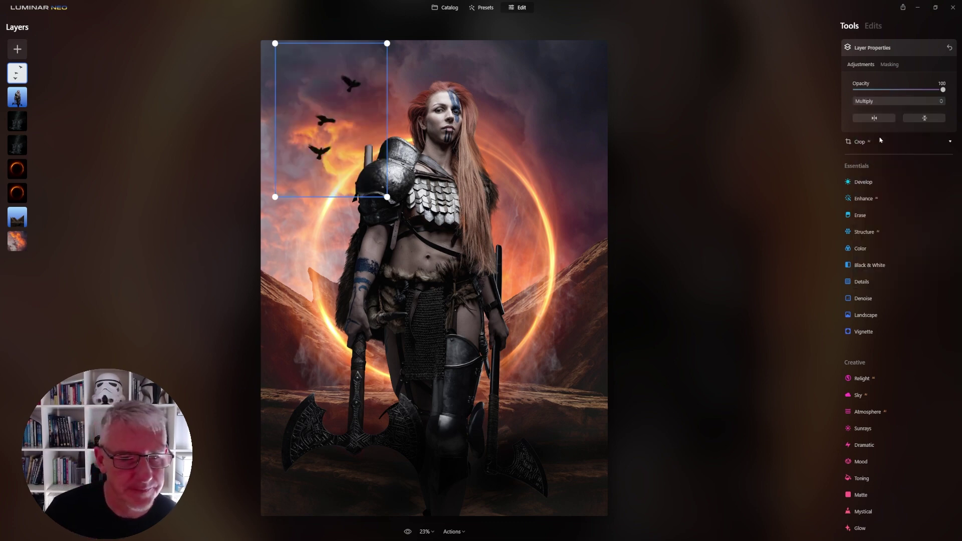
- Reposition the birds layer against the left edge of the sky, slightly above the canvas top
drag(323, 128, 487, 120)
drag(314, 115, 295, 121)
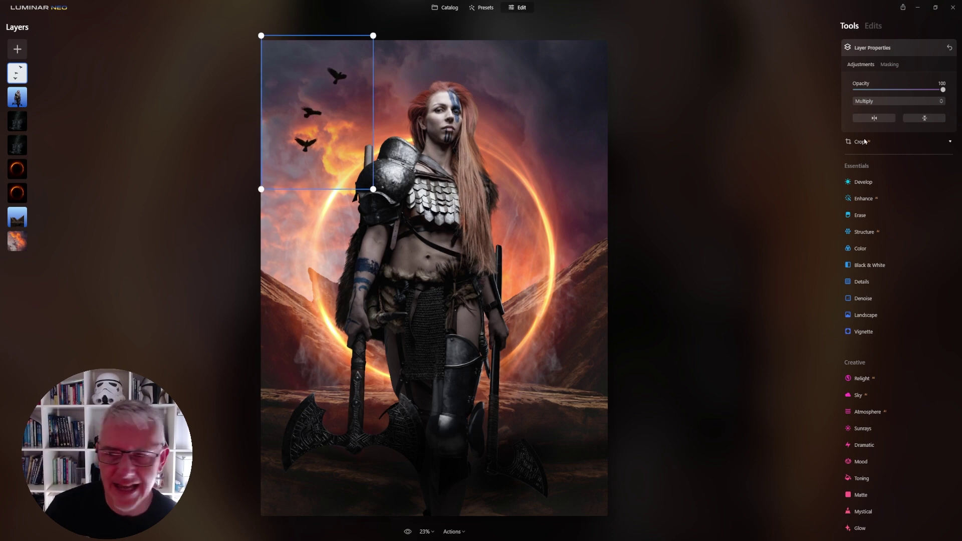
- Mask the birds layer with an erasing brush of size 105, removing its visible rectangular edges around the flock
click(890, 64)
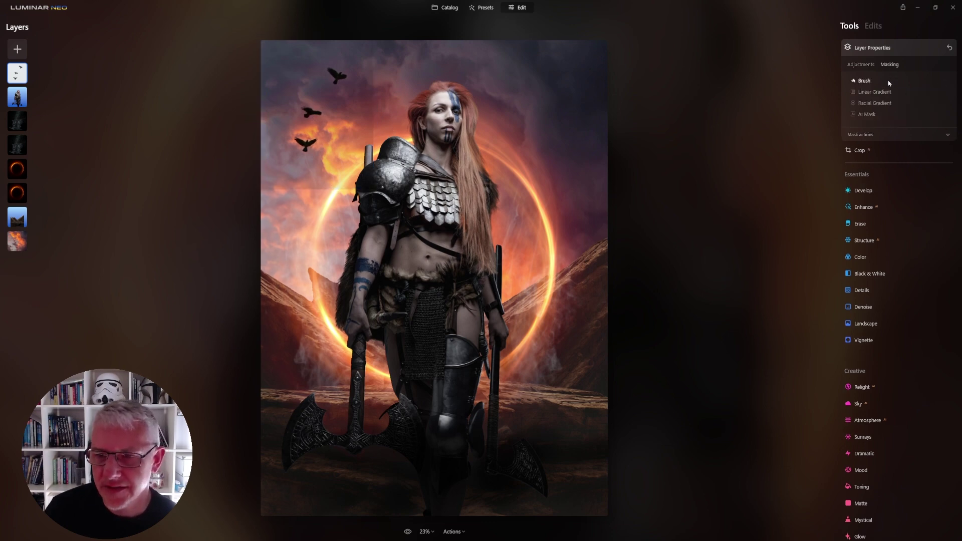
click(864, 81)
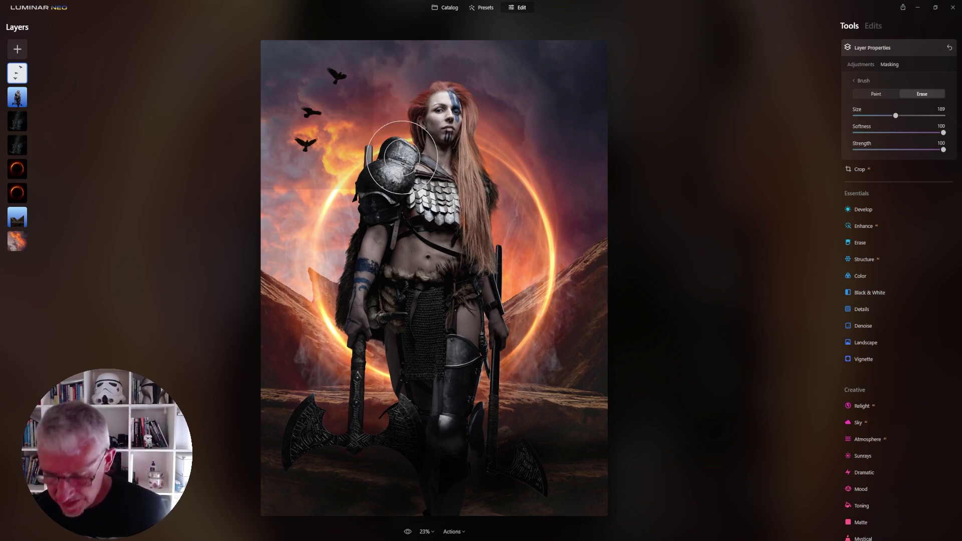
key(bracketleft)
key(bracketleft)
key(bracketleft)
key(bracketleft)
key(bracketleft)
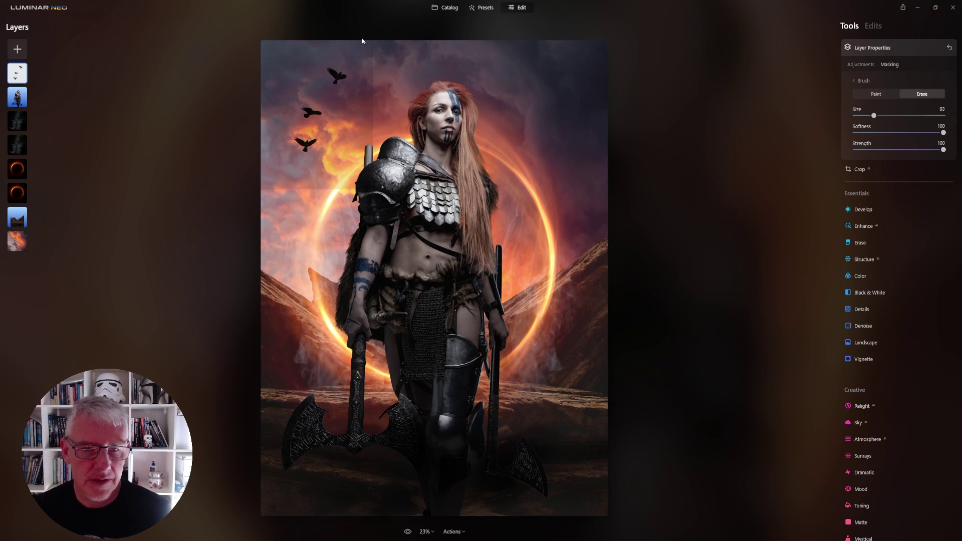
key(bracketright)
mouse_move(365, 39)
mouse_down()
mouse_move(381, 112)
mouse_move(374, 178)
mouse_move(319, 199)
mouse_move(256, 184)
mouse_move(242, 142)
mouse_move(275, 42)
mouse_move(333, 20)
mouse_up()
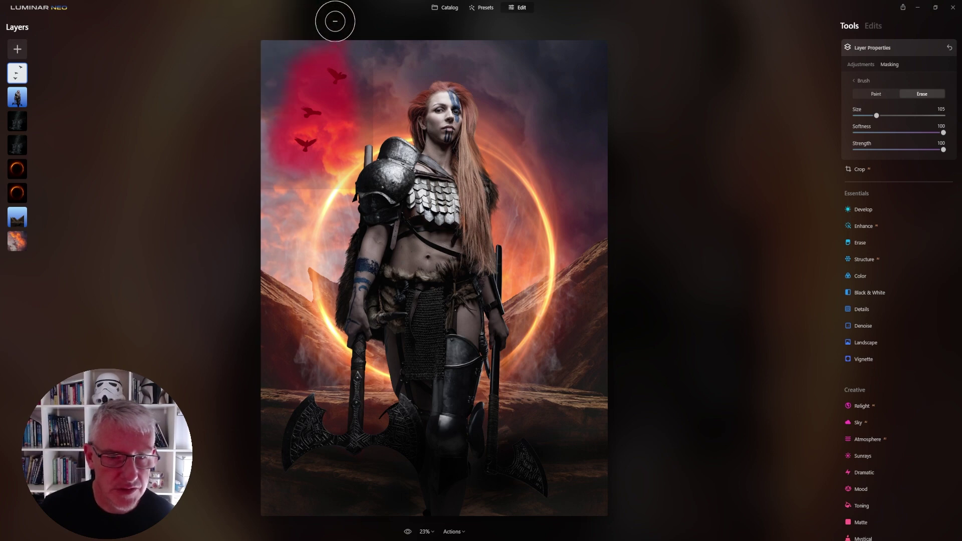
click(374, 135)
drag(365, 137, 364, 191)
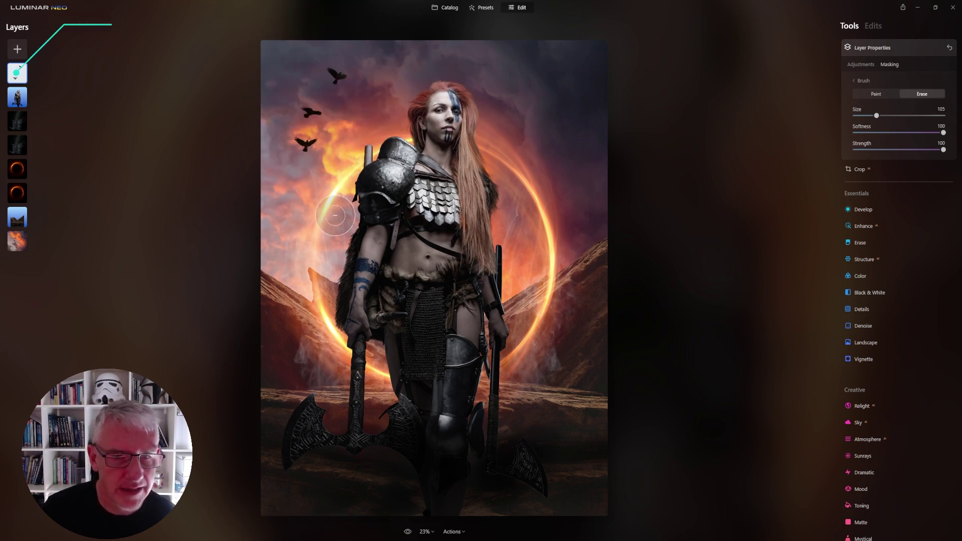
mouse_move(263, 170)
mouse_down()
mouse_move(247, 146)
mouse_move(262, 53)
mouse_move(283, 38)
mouse_up()
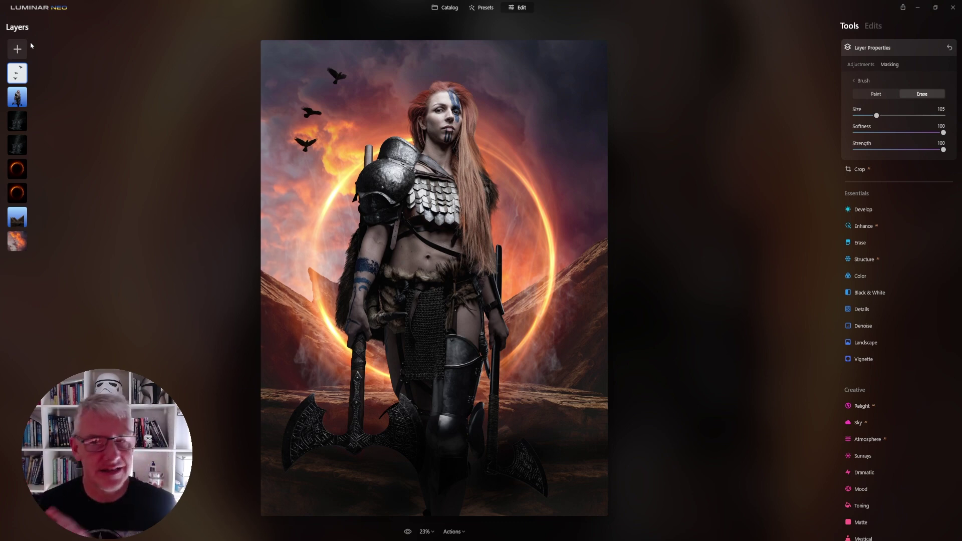
- Add the image of fog rising from the ground from My Images as a new top layer
click(17, 50)
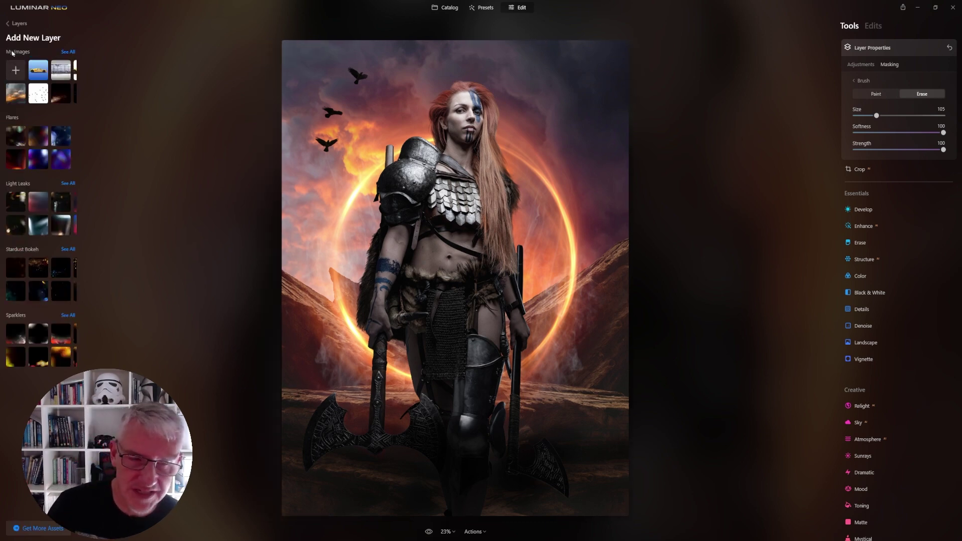
click(74, 52)
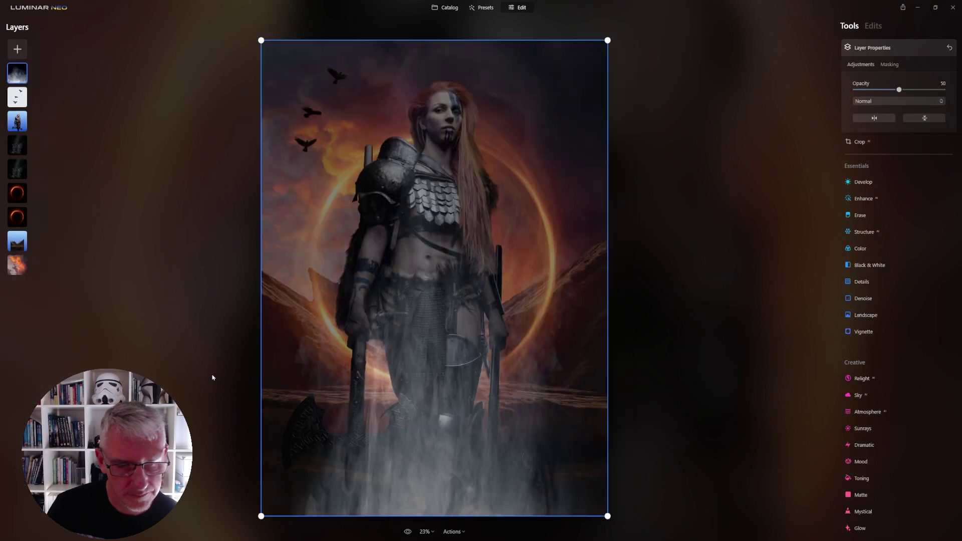
- Resize the fog layer to extend beyond both canvas sides and cover the area from the warrior's chest down to the ground
drag(445, 42, 431, 305)
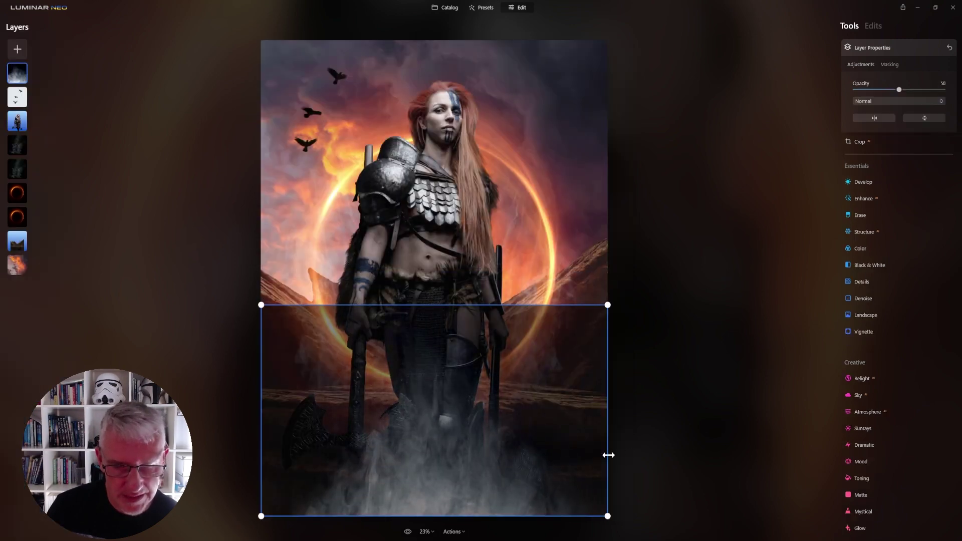
drag(607, 304, 717, 264)
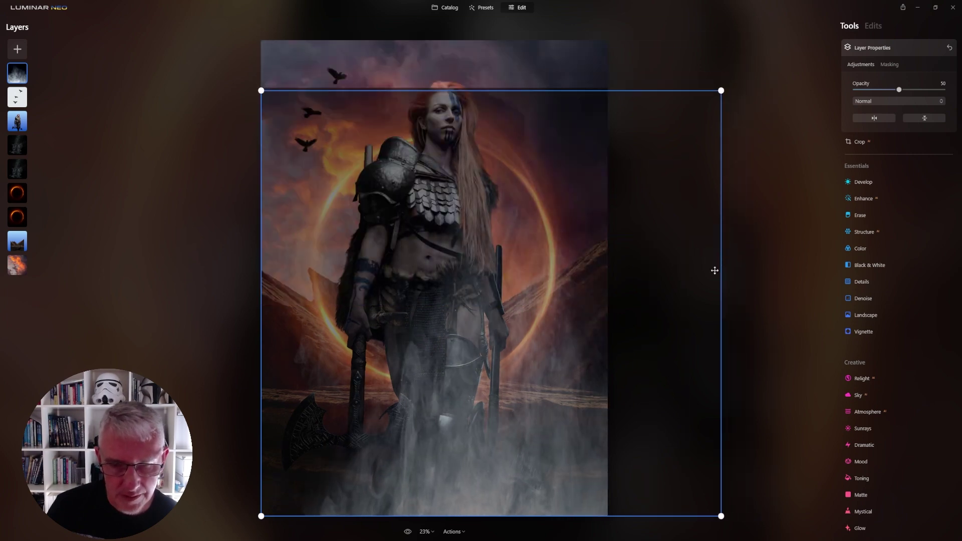
drag(257, 338, 150, 337)
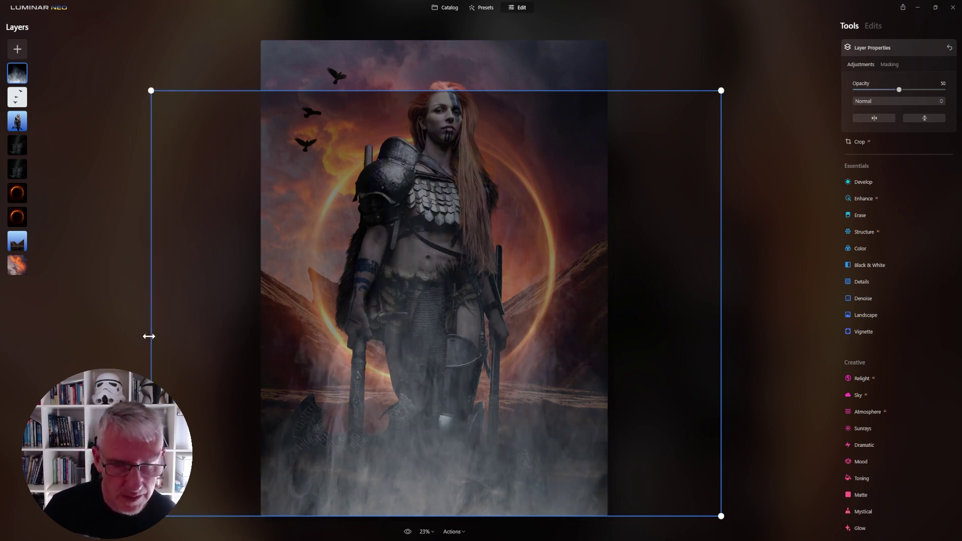
drag(468, 91, 472, 206)
- Set the fog layer's blend mode to Screen and its opacity to 23
drag(899, 92, 952, 90)
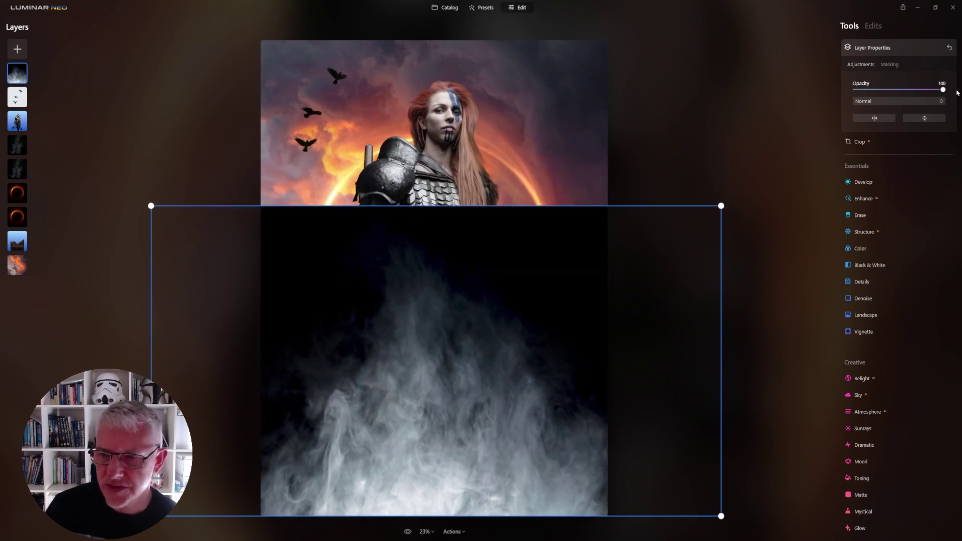
click(933, 101)
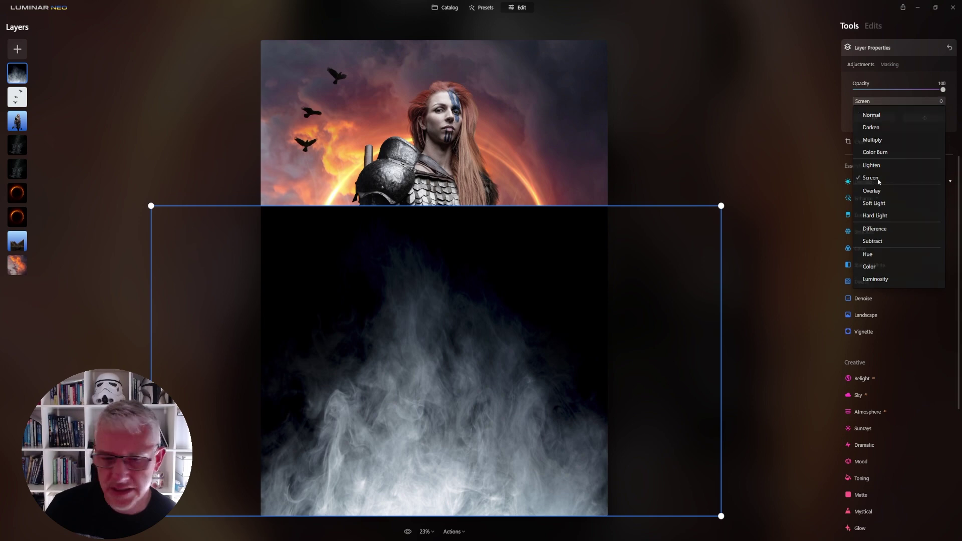
click(870, 178)
drag(944, 91, 880, 91)
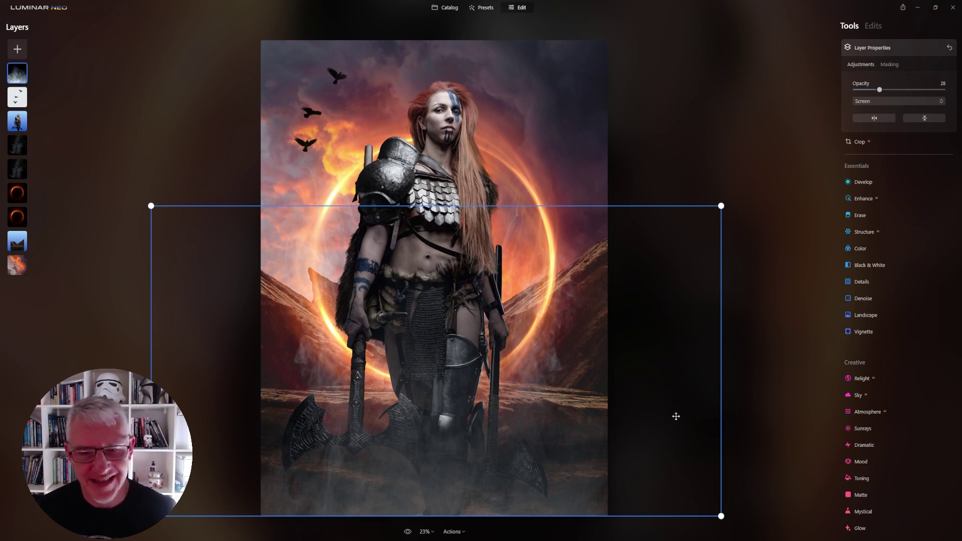
drag(880, 90, 876, 91)
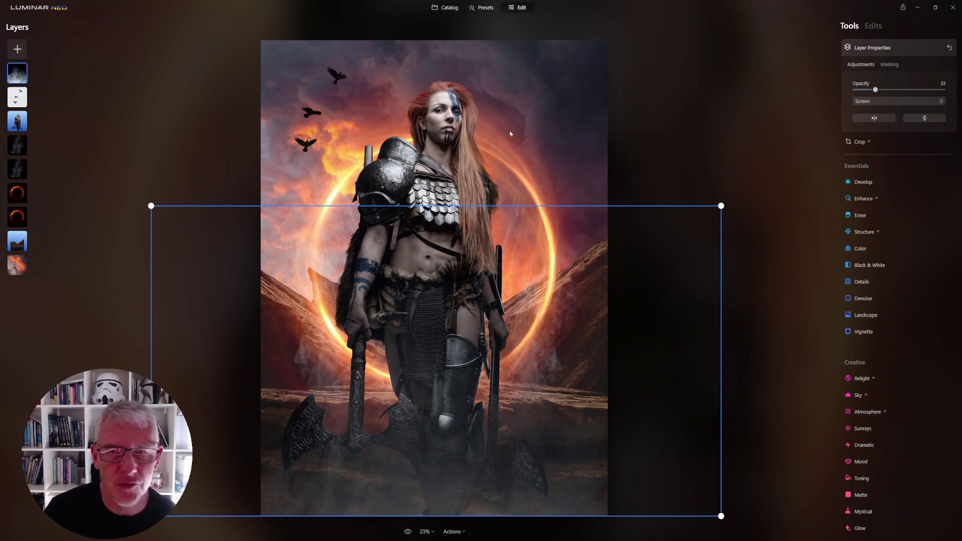
- Add the white-blue lens flare from My Images as a new layer with opacity 100 and Screen blending
click(17, 49)
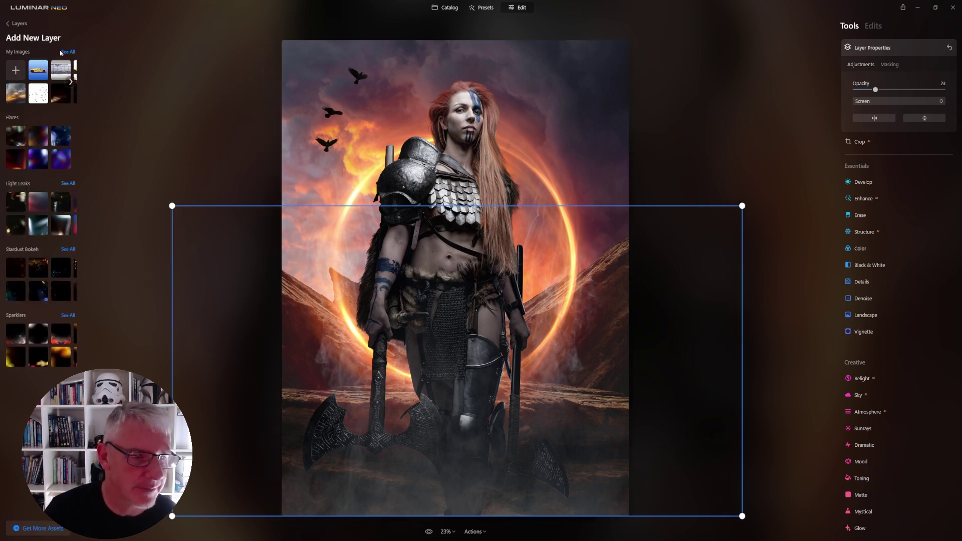
click(65, 52)
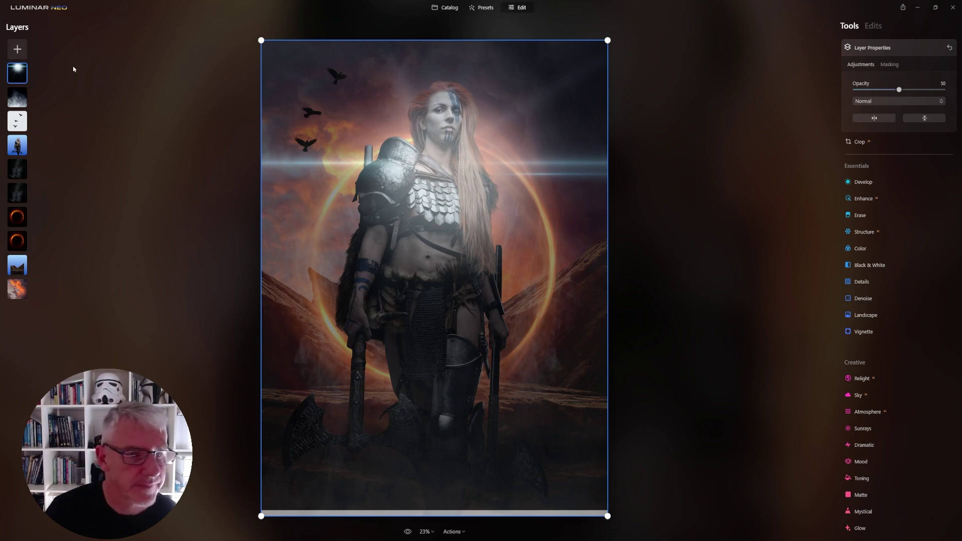
drag(899, 90, 944, 90)
click(907, 101)
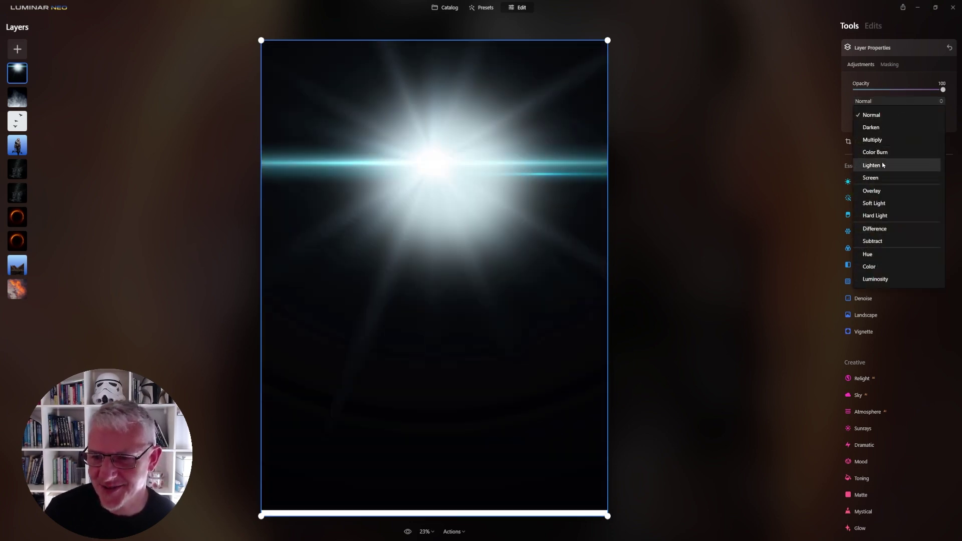
click(878, 177)
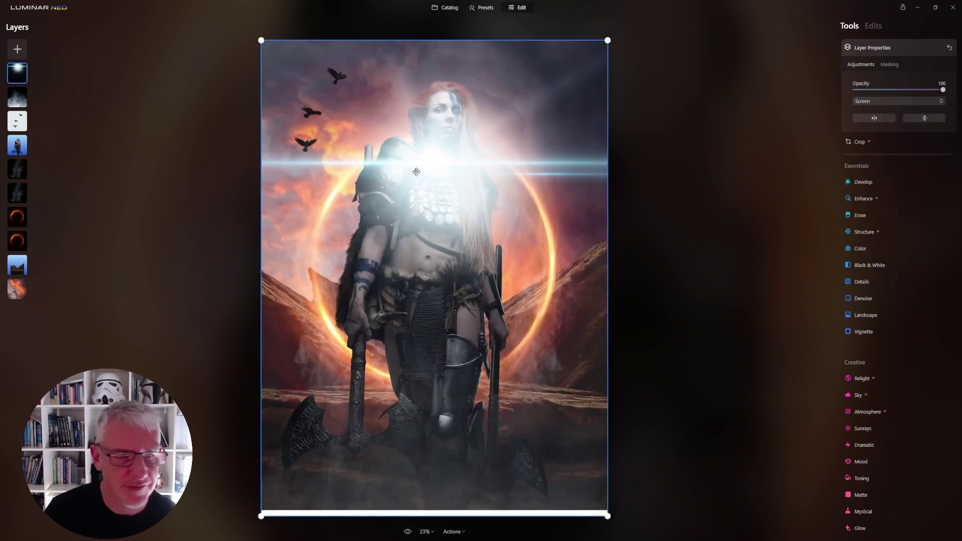
- Move the lens flare layer directly beneath the warrior and enlarge it past the canvas edges to hide its white bottom strip
drag(17, 67, 25, 144)
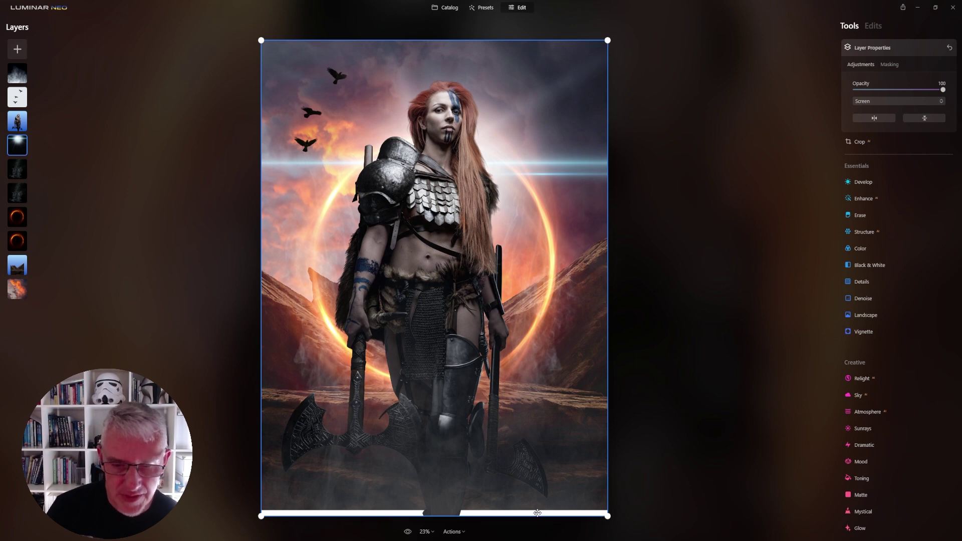
drag(441, 516, 441, 526)
drag(261, 310, 241, 311)
drag(606, 311, 618, 308)
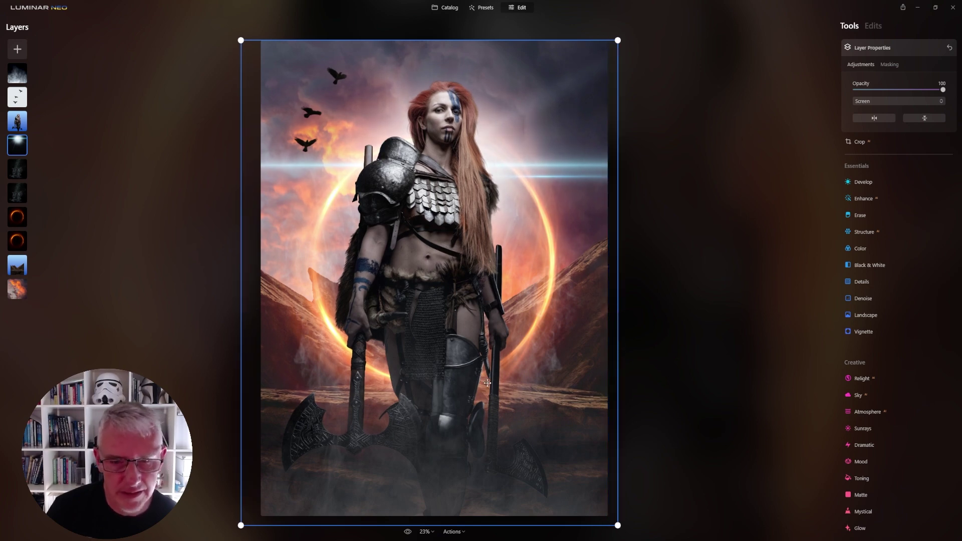
drag(488, 376, 488, 382)
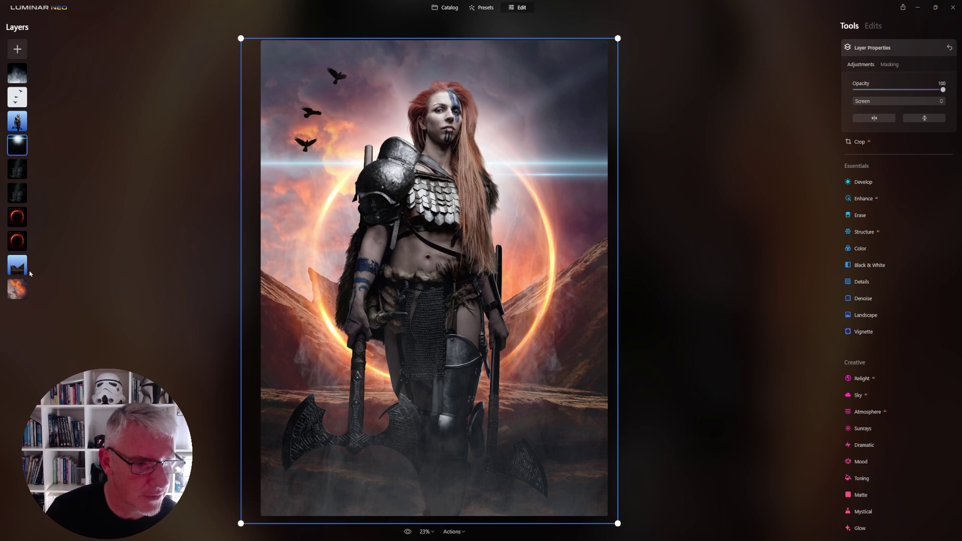
- Try the Blue Sky 2 and Sunset Clouds 3 replacements on the background layer, and reset the sky replacement
click(19, 289)
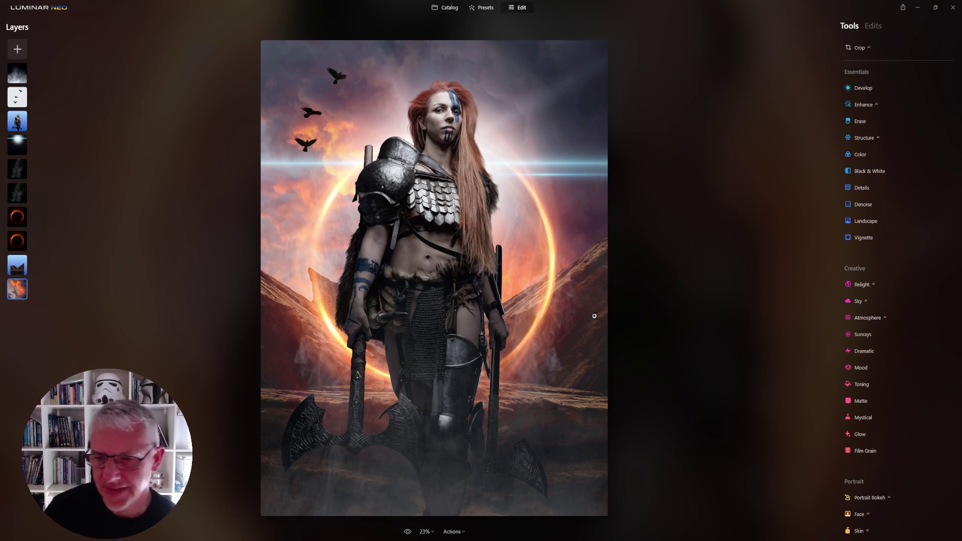
click(881, 306)
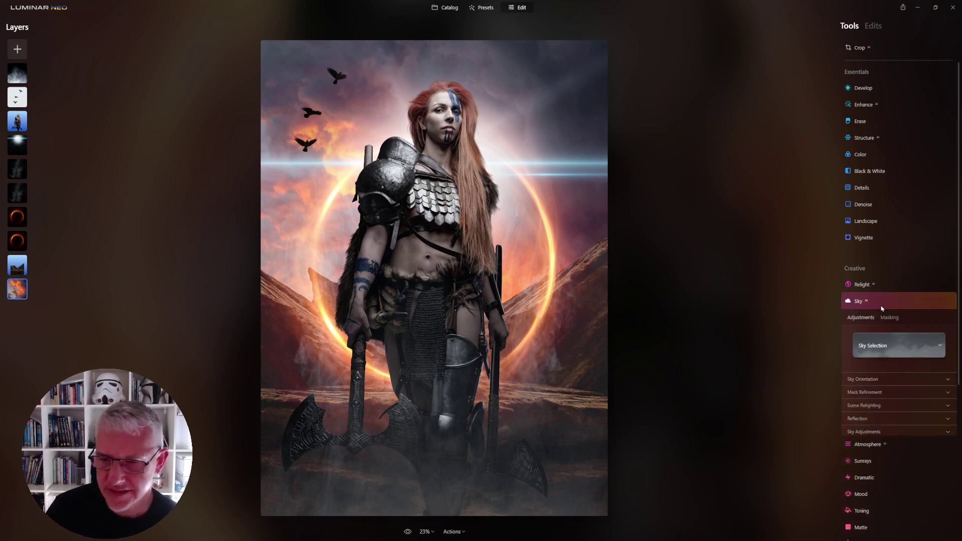
click(889, 347)
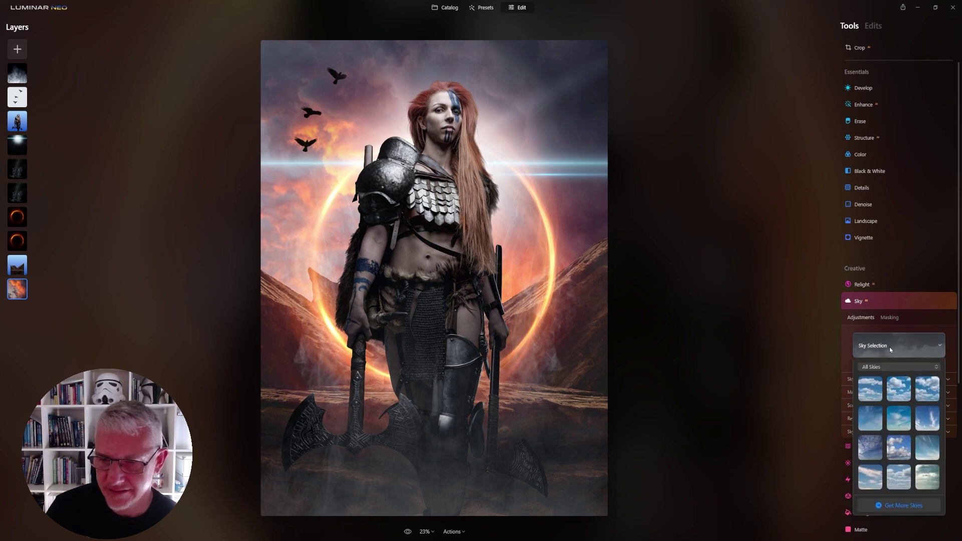
click(903, 392)
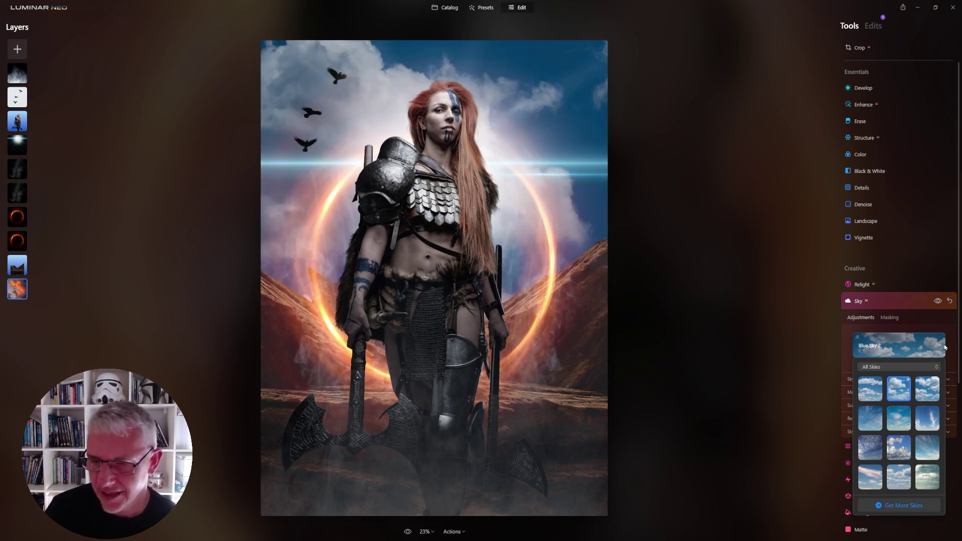
click(927, 355)
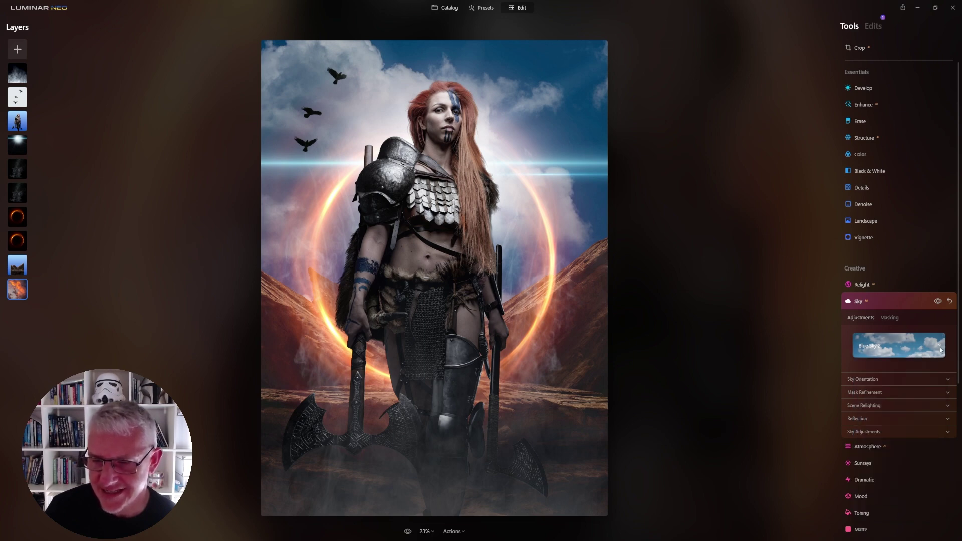
click(941, 349)
scroll(920, 466, down, 2)
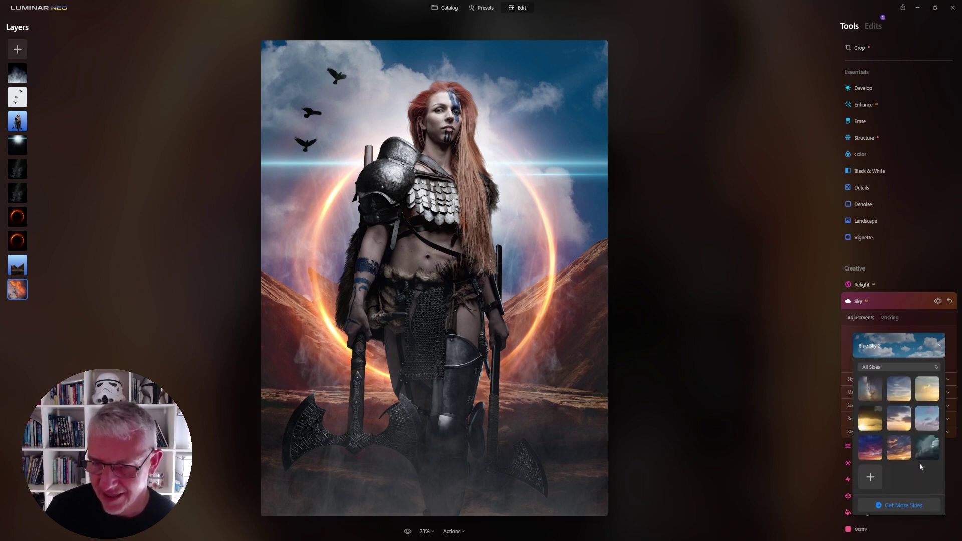
click(899, 448)
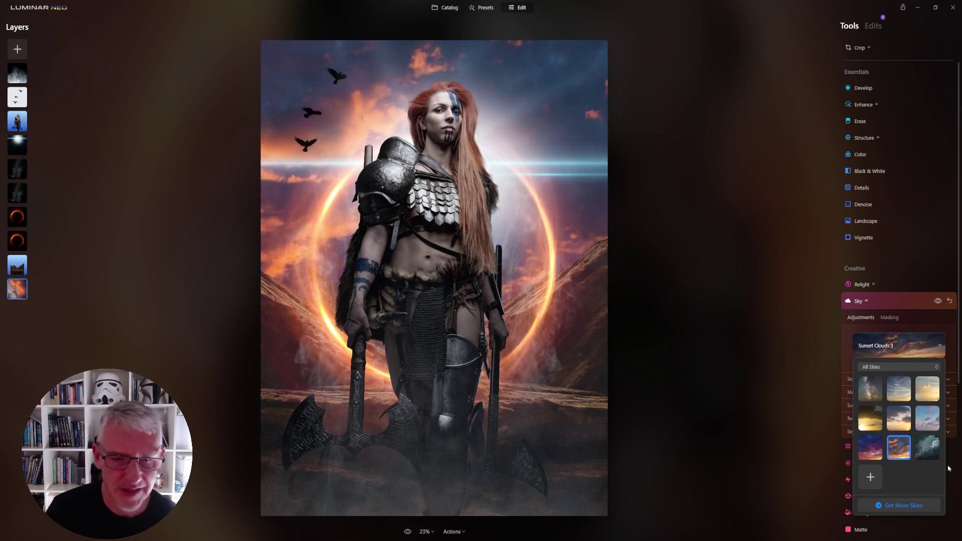
click(950, 302)
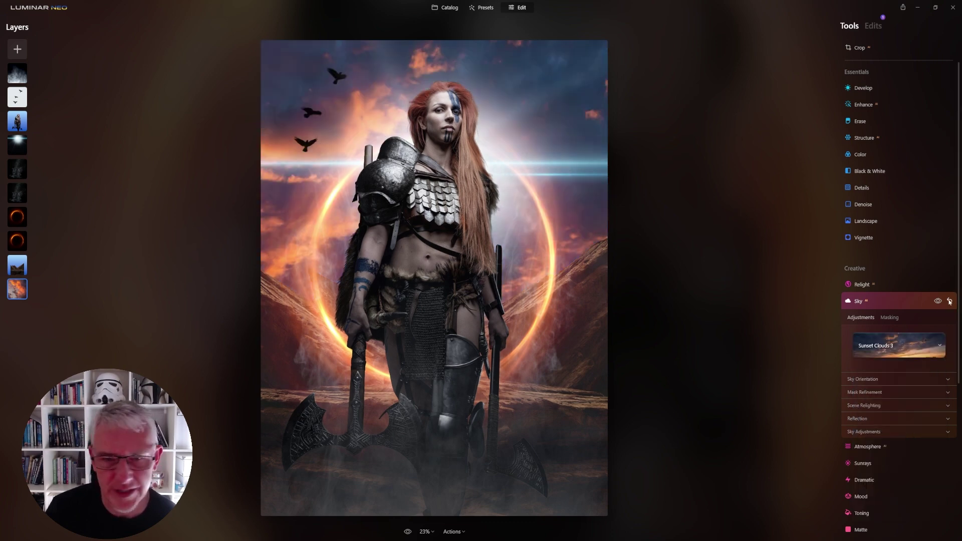
click(951, 301)
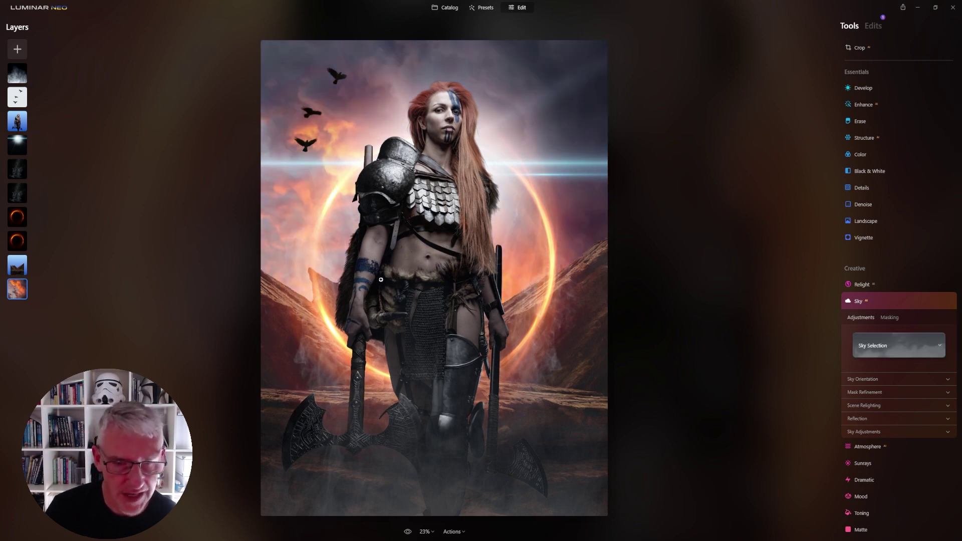
click(888, 303)
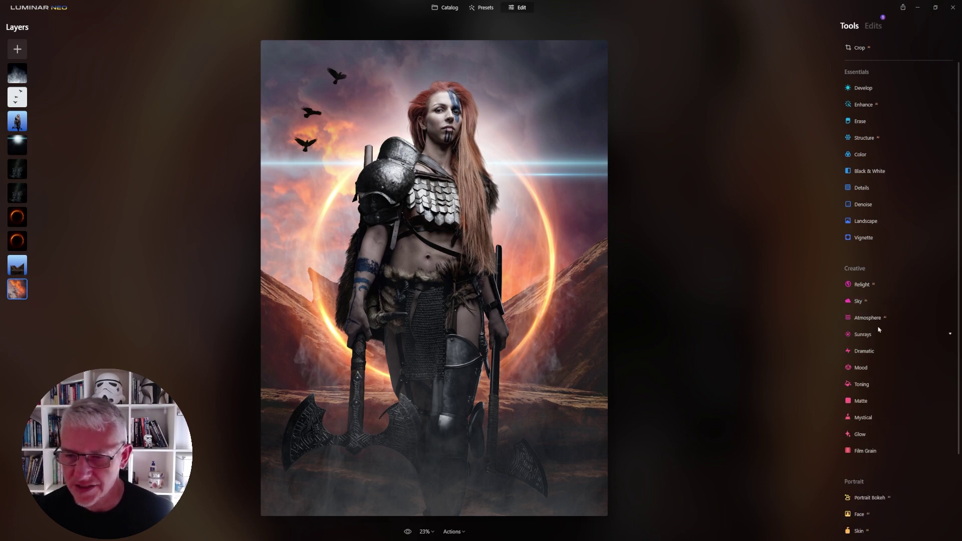
- Add Sunrays to the background layer with the sun center behind the warrior's neck, amount 35 and a longer sunrays length
click(863, 335)
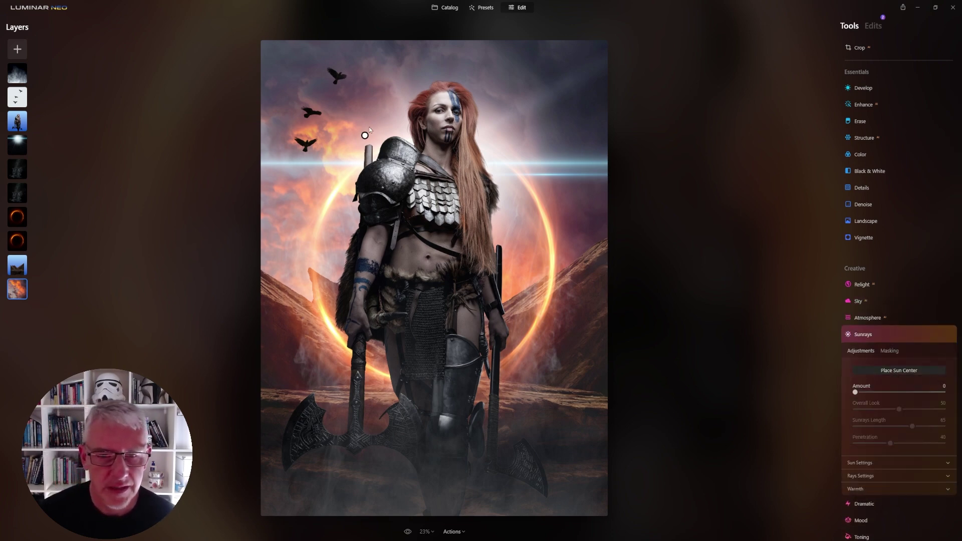
drag(365, 135, 412, 144)
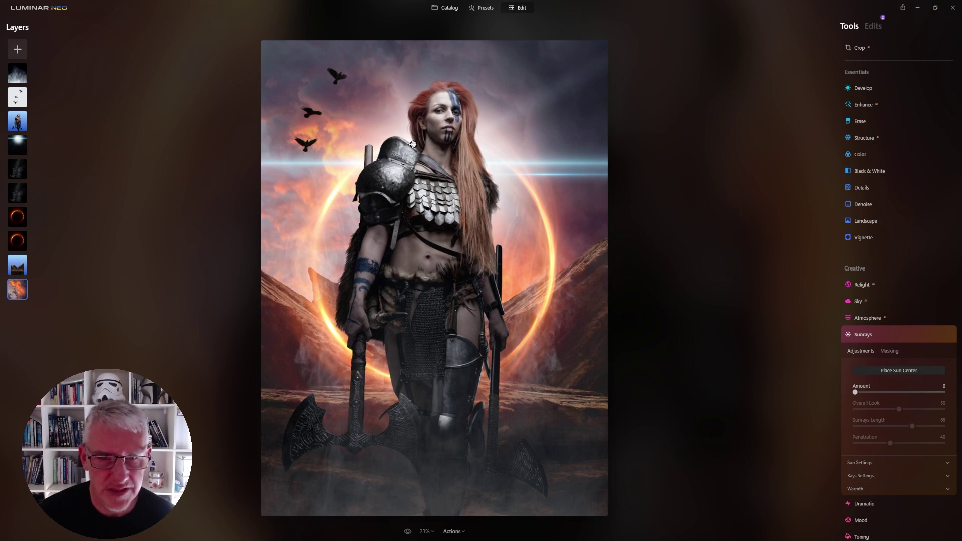
drag(855, 393, 881, 392)
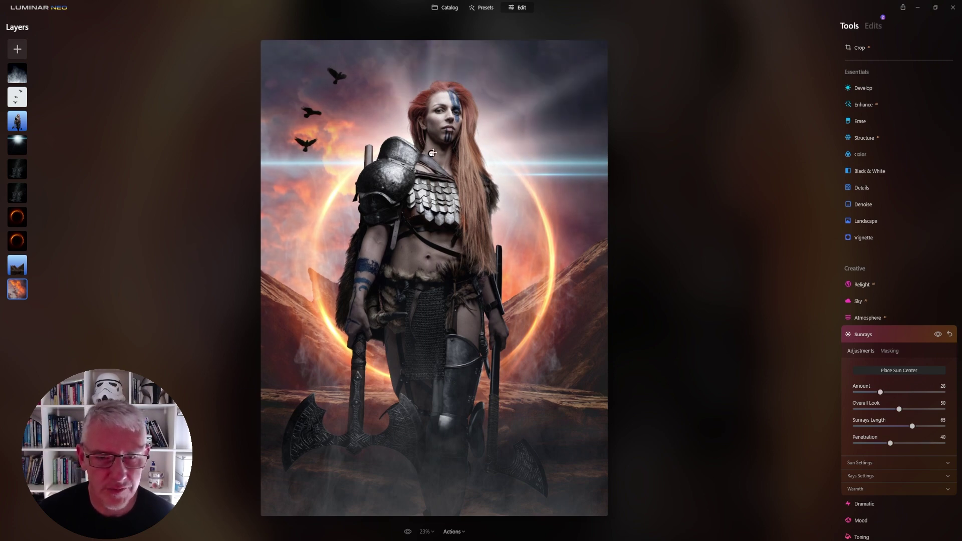
mouse_move(441, 152)
mouse_down()
mouse_move(429, 164)
mouse_move(419, 150)
mouse_move(430, 152)
mouse_move(439, 114)
mouse_move(428, 148)
mouse_move(401, 144)
mouse_move(427, 147)
mouse_up()
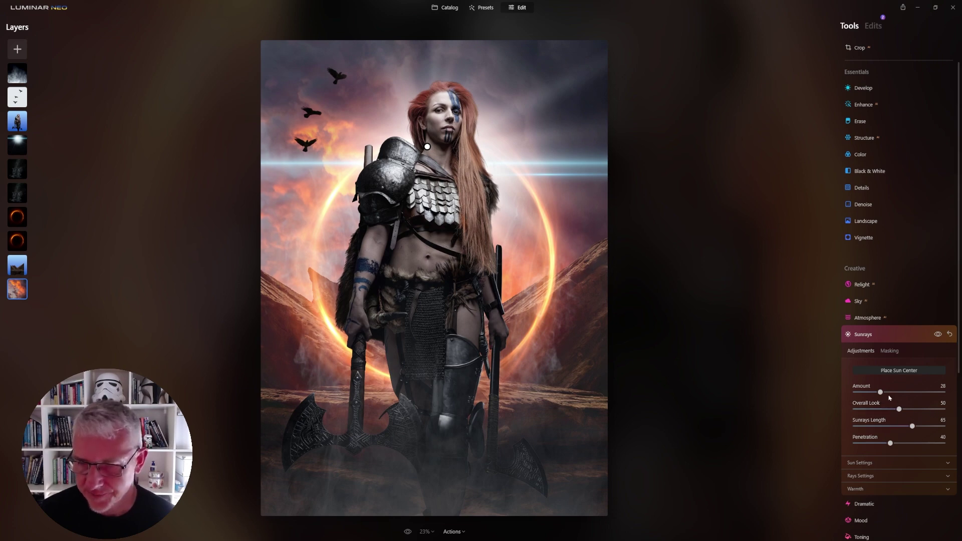
drag(880, 392, 889, 394)
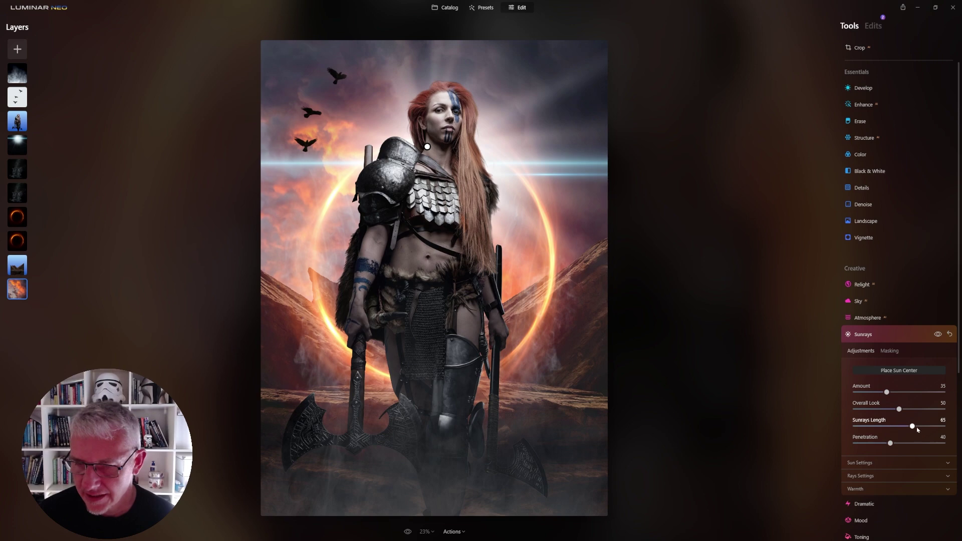
mouse_move(911, 427)
mouse_down()
mouse_move(887, 426)
mouse_move(926, 426)
mouse_up()
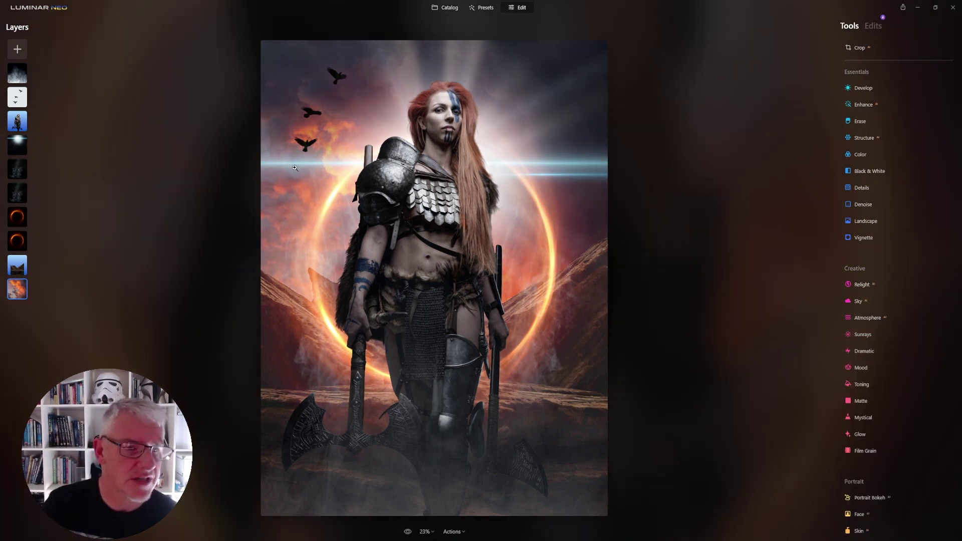
- Add the red flare overlay as a new top layer, flip it horizontally and set its opacity to 45
click(17, 48)
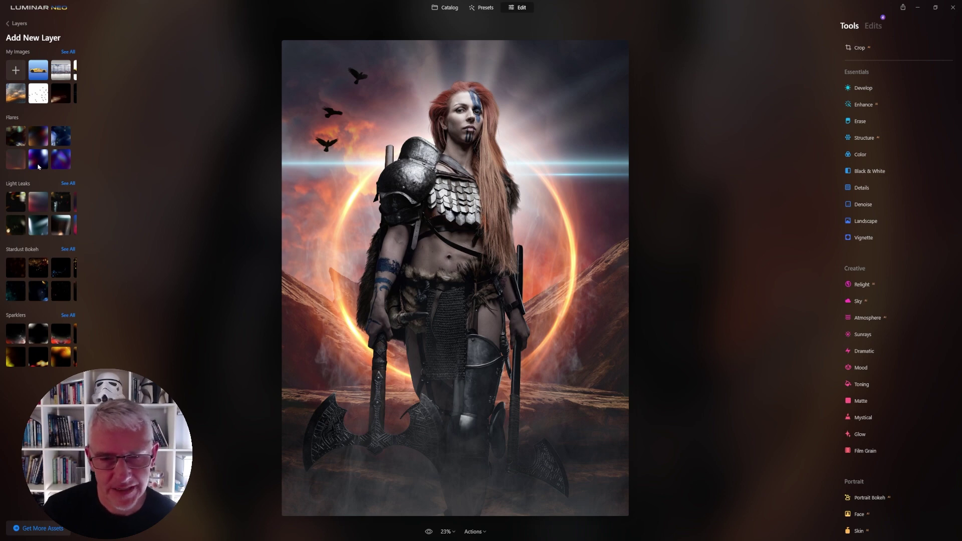
click(38, 166)
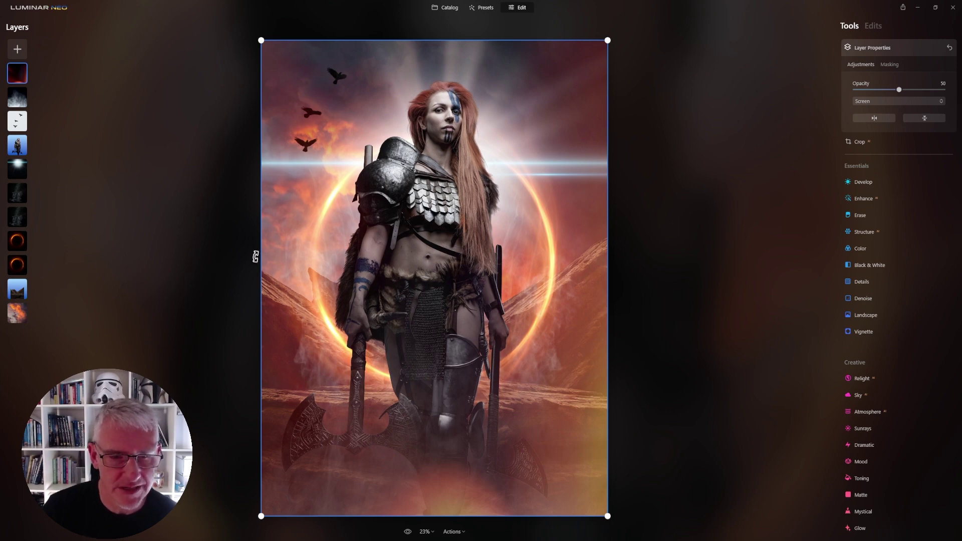
click(871, 125)
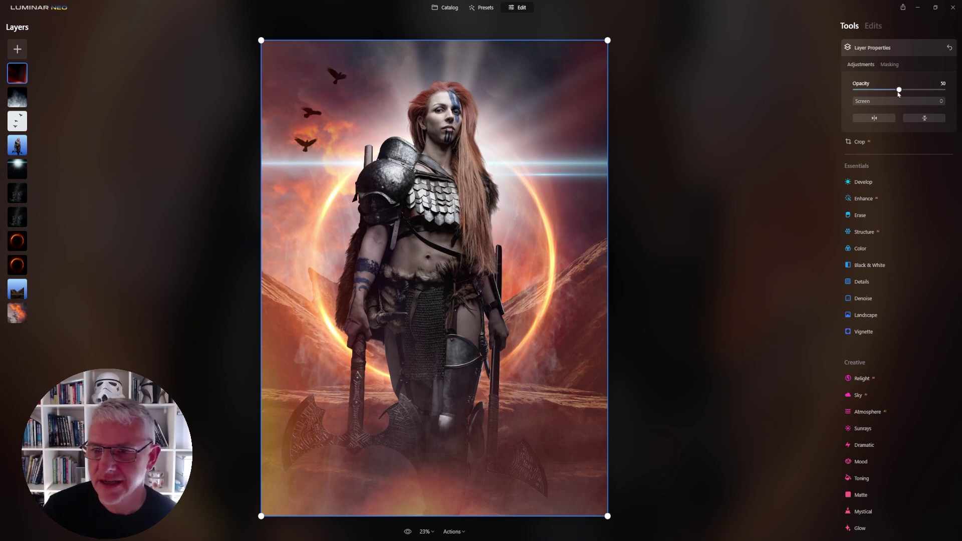
drag(899, 91, 895, 93)
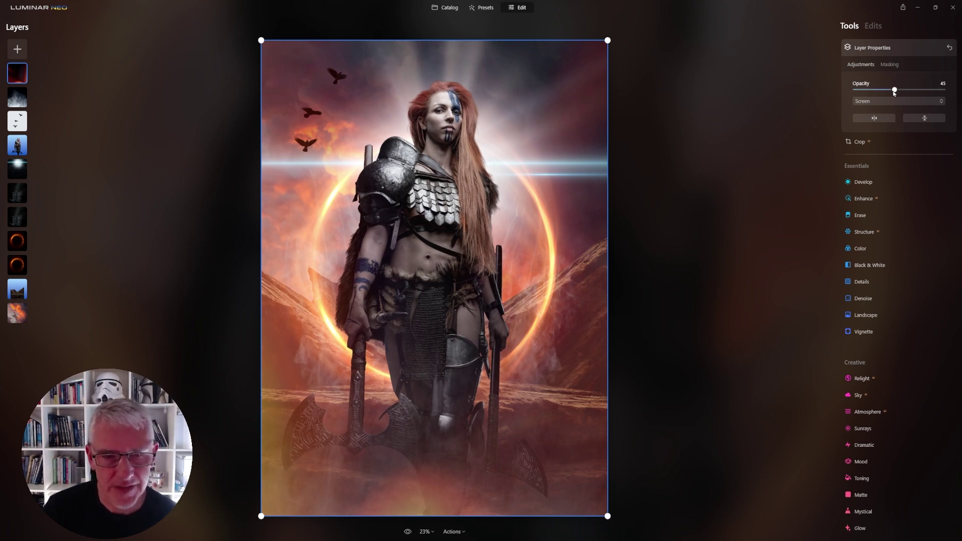
- Mask the red flare overlay with the paint brush so it covers the foreground, mountains and outer sky, using size 329, softness 100 and strength 100
click(890, 64)
click(864, 81)
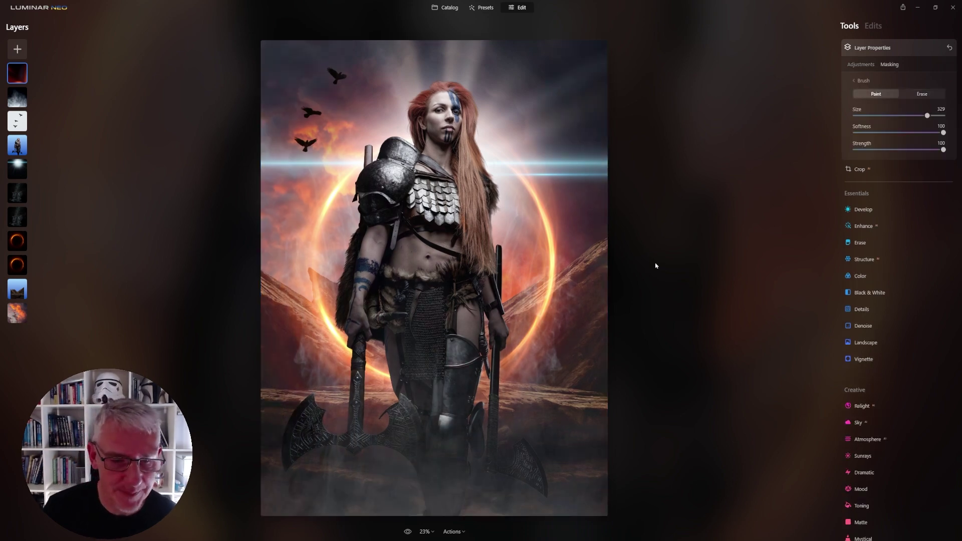
drag(343, 456, 333, 494)
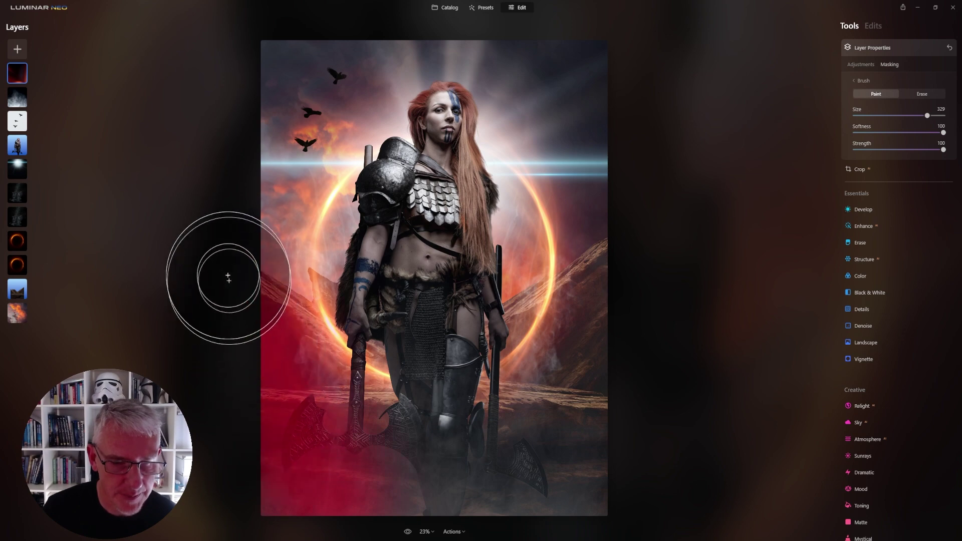
mouse_move(399, 452)
mouse_down()
mouse_move(581, 494)
mouse_move(612, 467)
mouse_move(580, 344)
mouse_up()
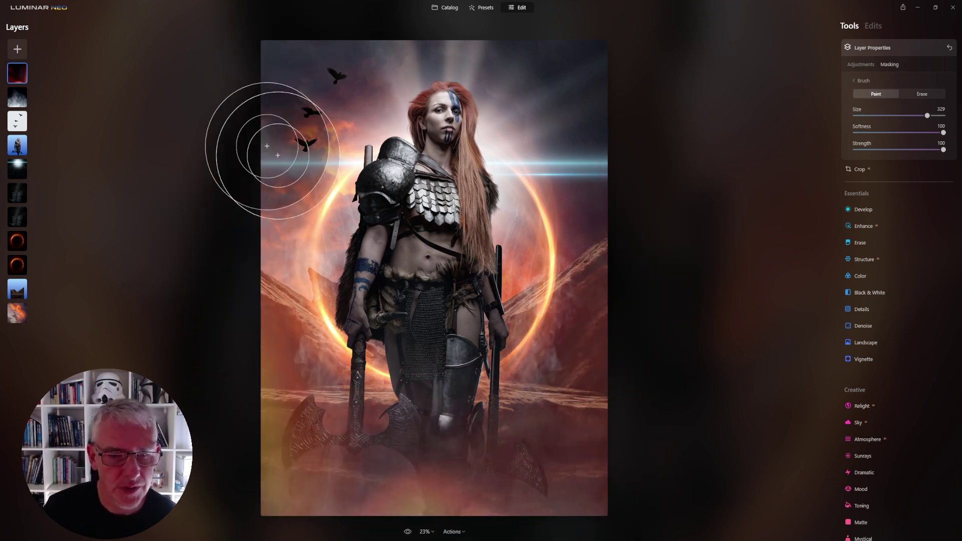
drag(305, 393, 223, 277)
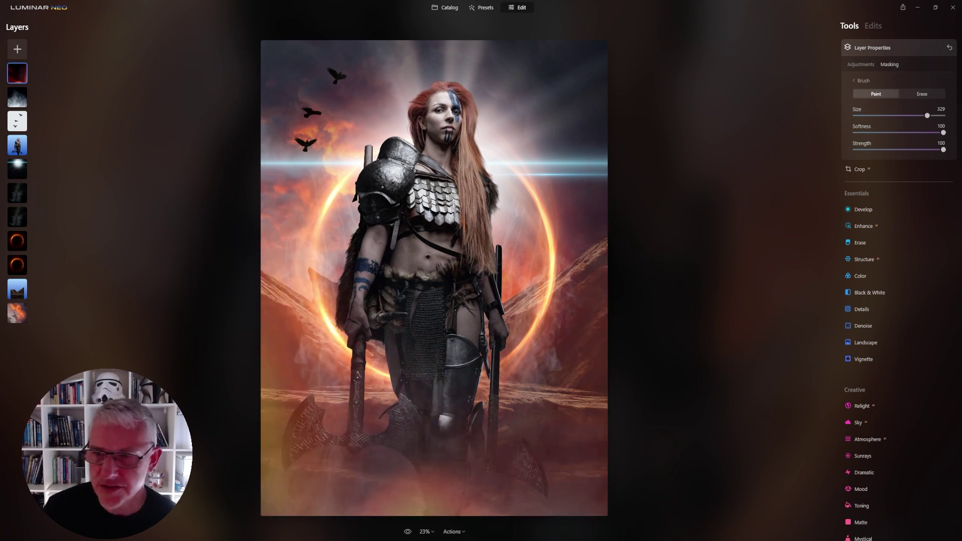
mouse_move(484, 472)
mouse_down()
mouse_move(574, 458)
mouse_move(587, 318)
mouse_move(676, 251)
mouse_up()
mouse_move(537, 366)
mouse_down()
mouse_move(534, 337)
mouse_move(342, 292)
mouse_up()
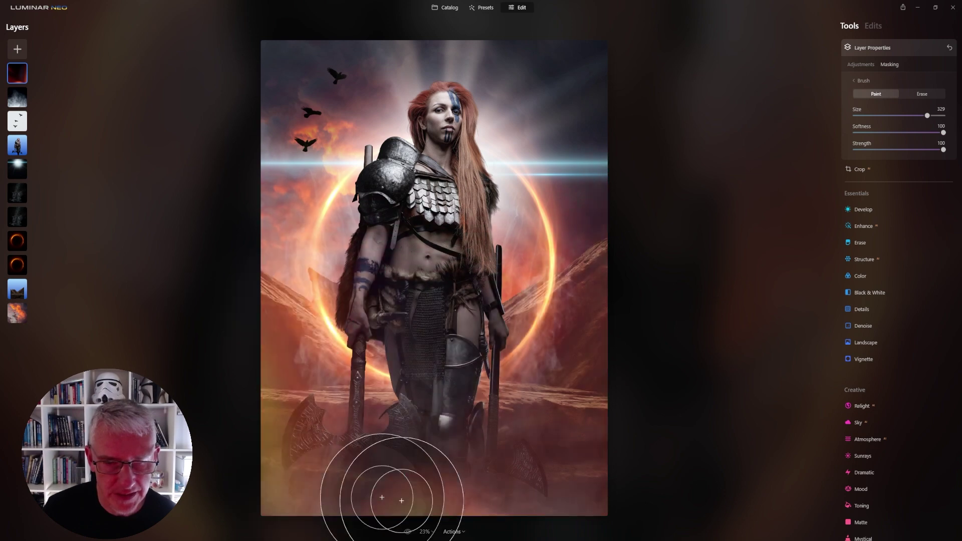
drag(254, 419, 370, 525)
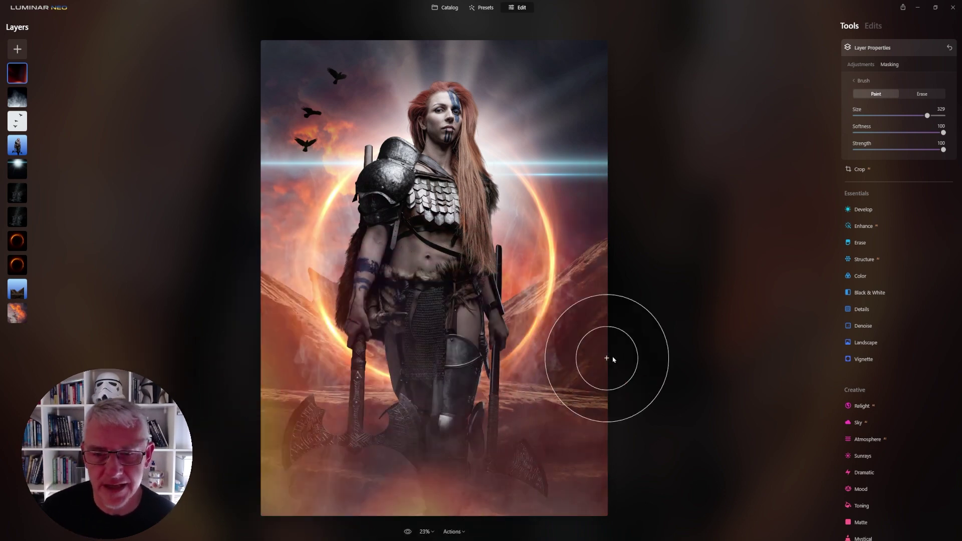
mouse_move(618, 215)
mouse_down()
mouse_move(662, 112)
mouse_move(686, 80)
mouse_up()
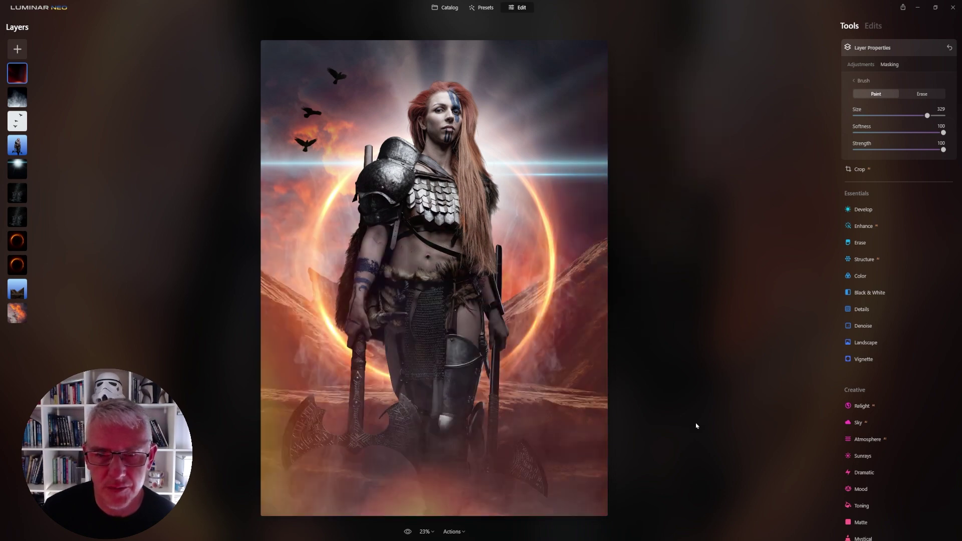